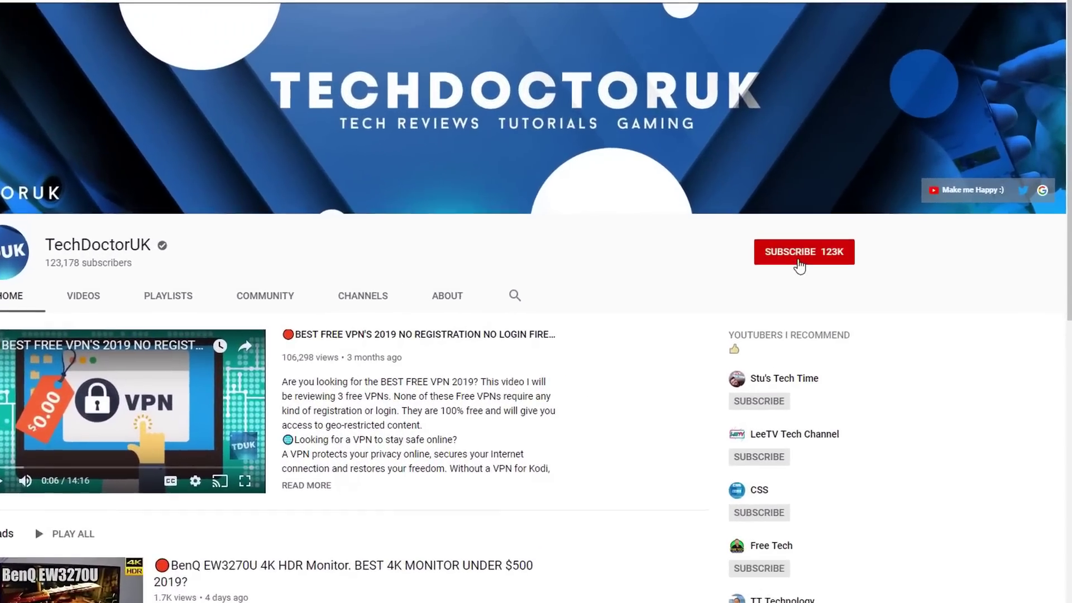
Step: Subscribe to the TechDoctorUK channel and enable the bell for new-upload notifications
{"action": "left_click", "coordinate": [800, 262]}
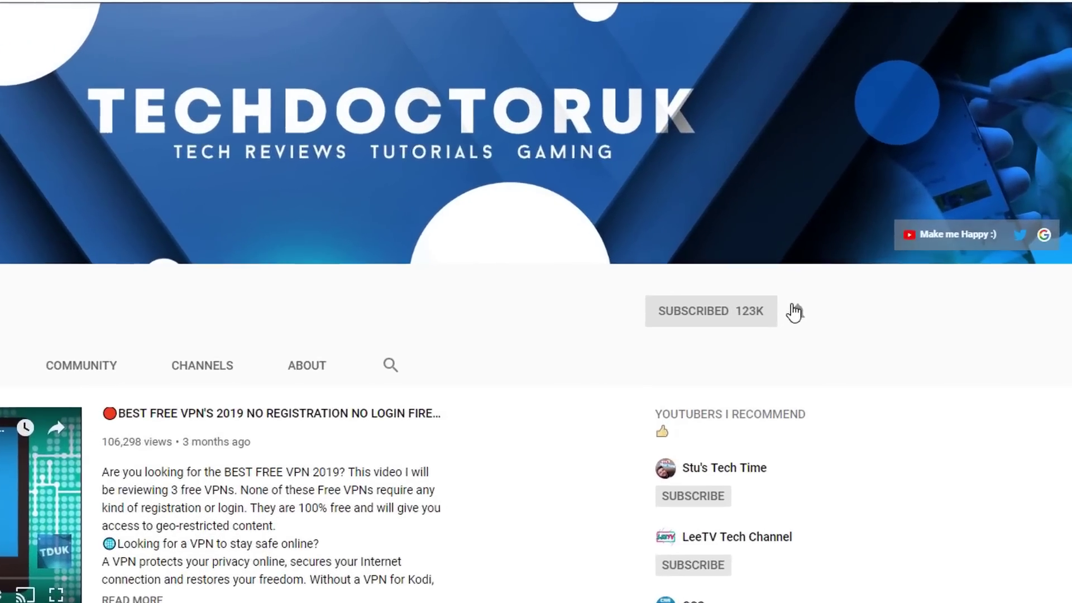
{"action": "left_click", "coordinate": [796, 311]}
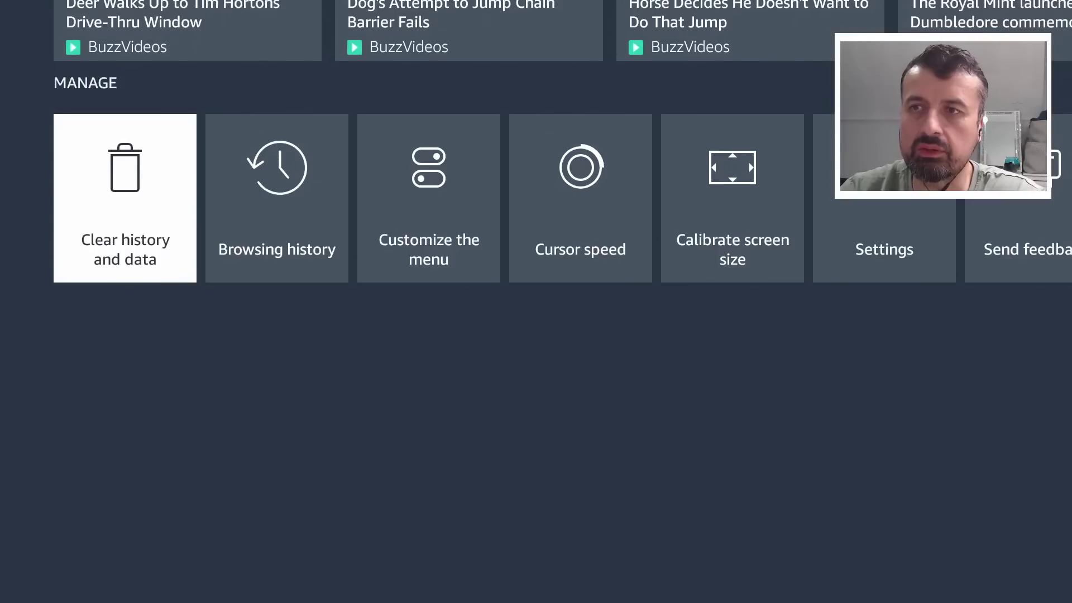
Step: Move right along Silk's Manage row until the Settings option is focused
{"action": "key", "text": "Right"}
{"action": "key", "text": "Right"}
{"action": "key", "text": "Right"}
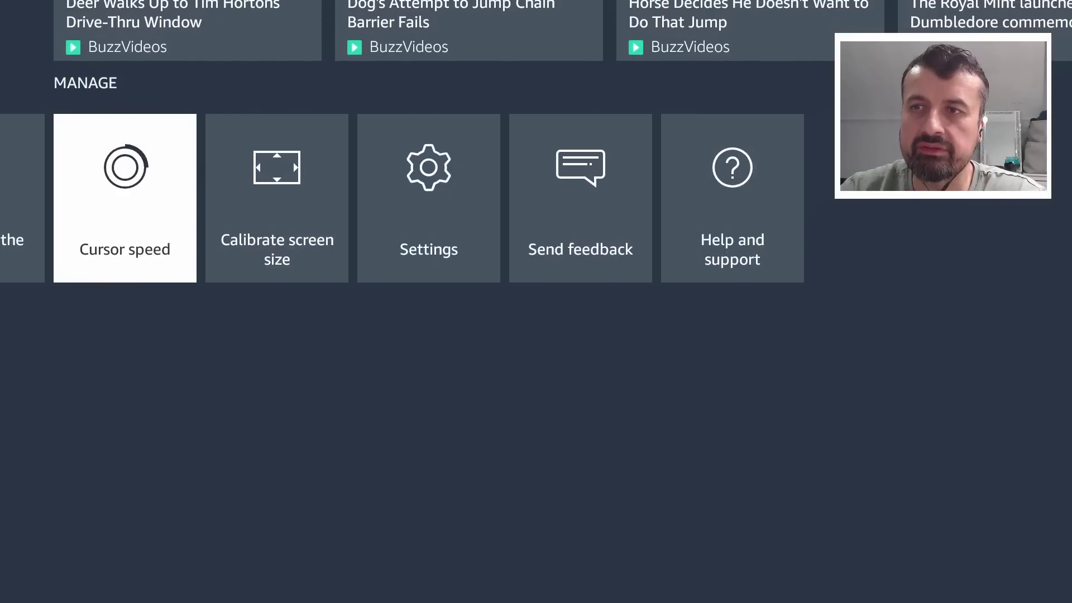
{"action": "key", "text": "Right"}
{"action": "key", "text": "Right"}
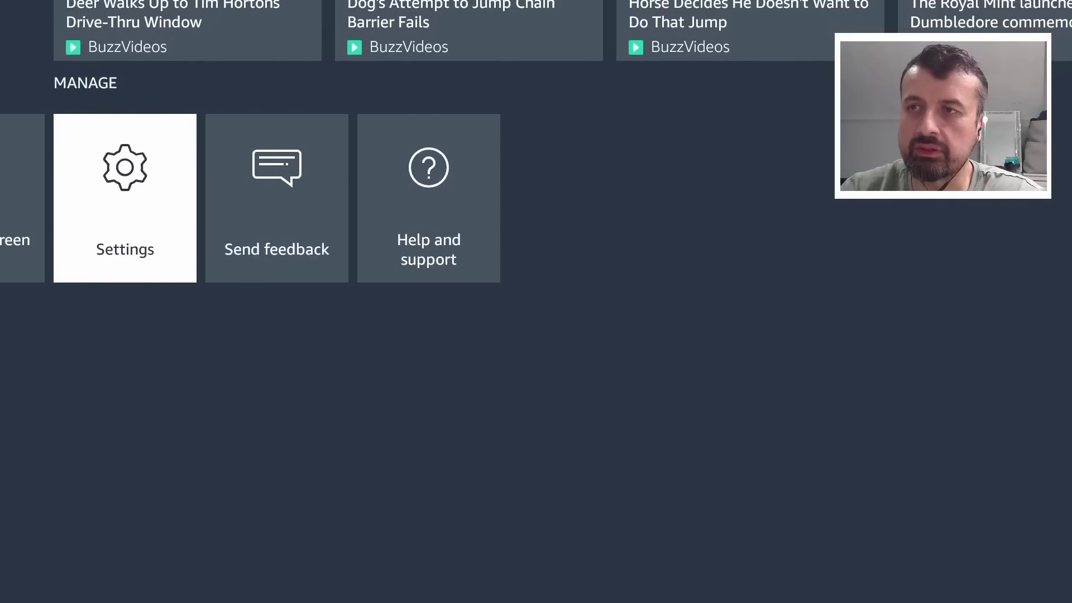
Step: Open the Silk settings page and go two entries down into Privacy and security
{"action": "key", "text": "Return"}
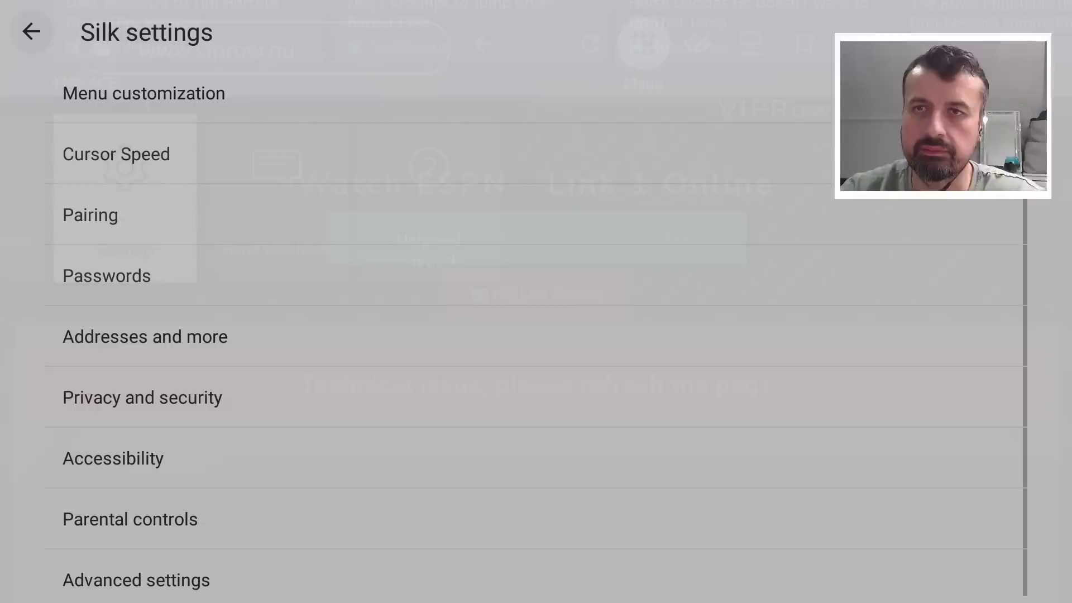
{"action": "key", "text": "Down"}
{"action": "key", "text": "Down"}
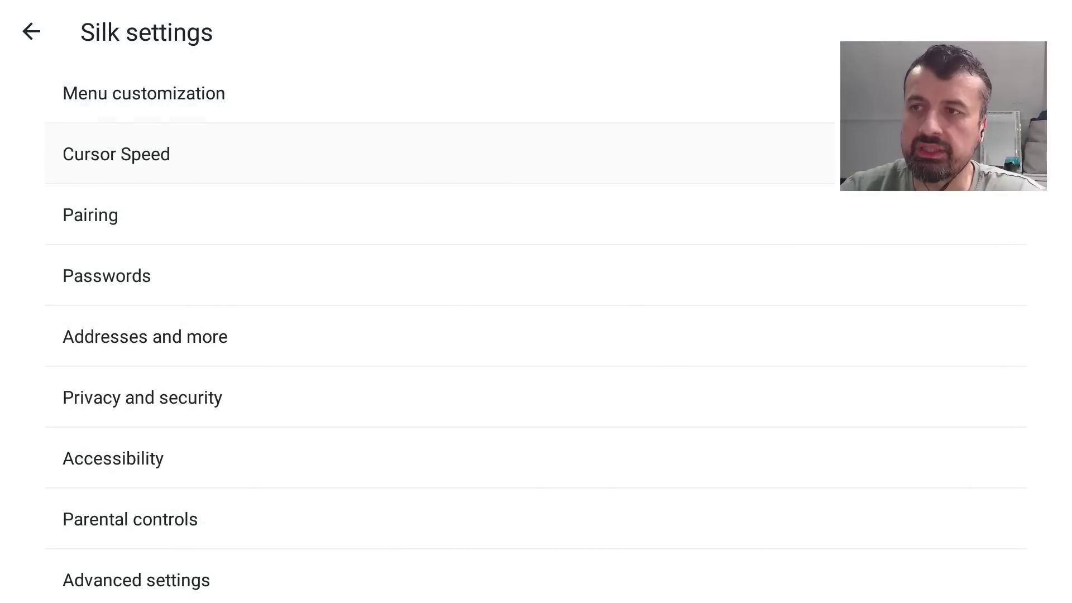
{"action": "key", "text": "Down"}
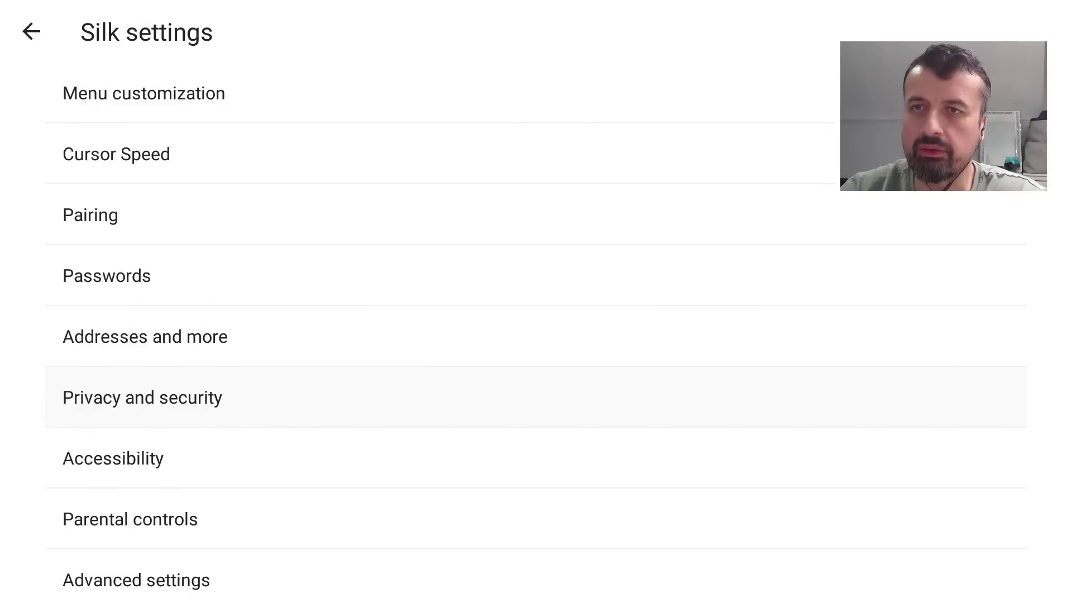
{"action": "key", "text": "Return"}
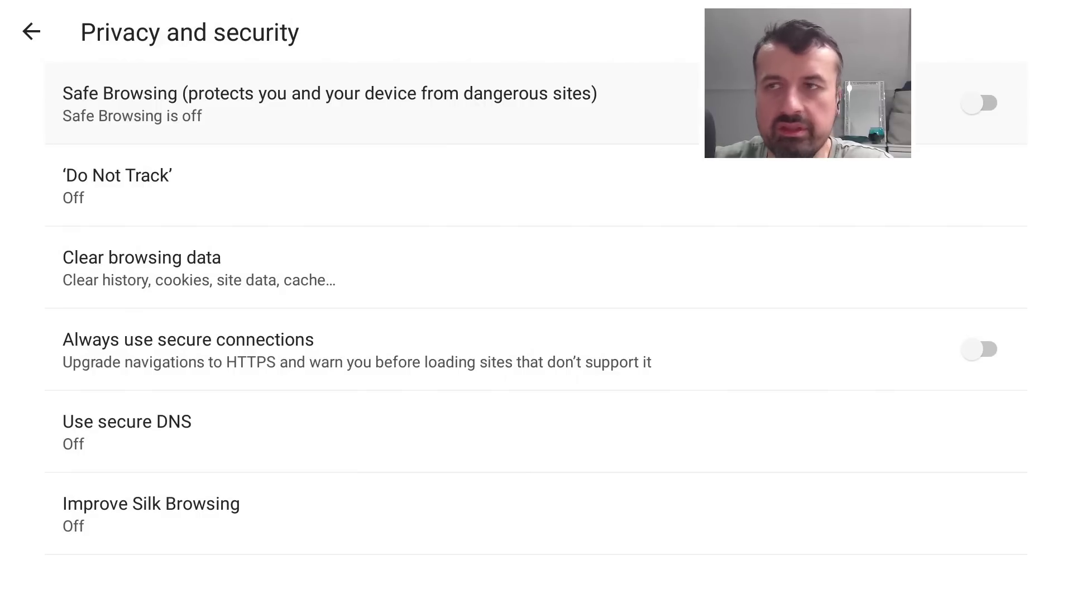
Step: Switch Safe Browsing and 'Do Not Track' on, then enter the Use secure DNS page
{"action": "left_click", "coordinate": [982, 103]}
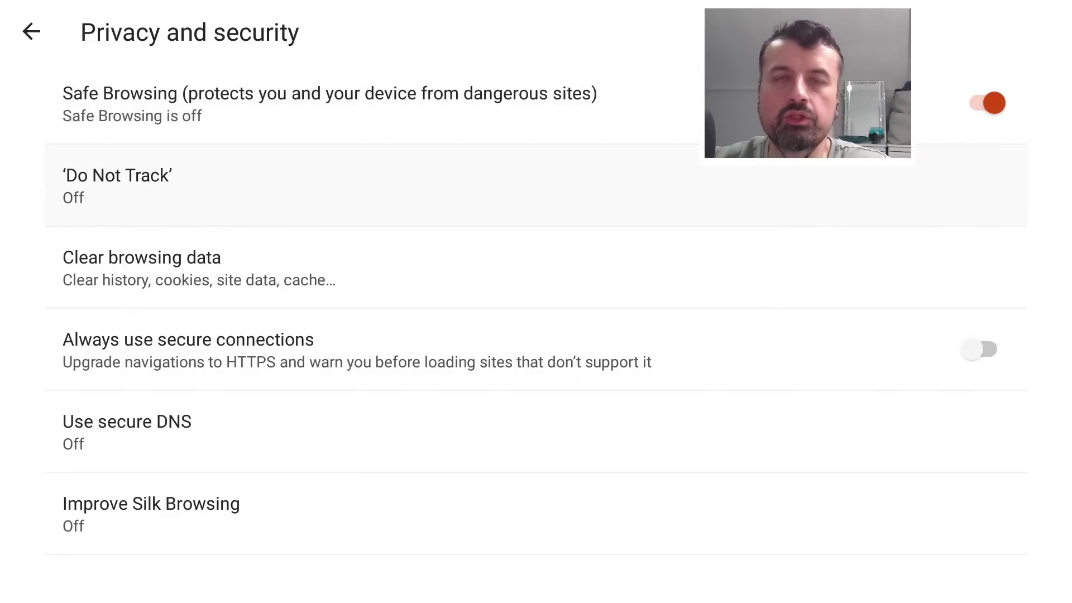
{"action": "left_click", "coordinate": [118, 185]}
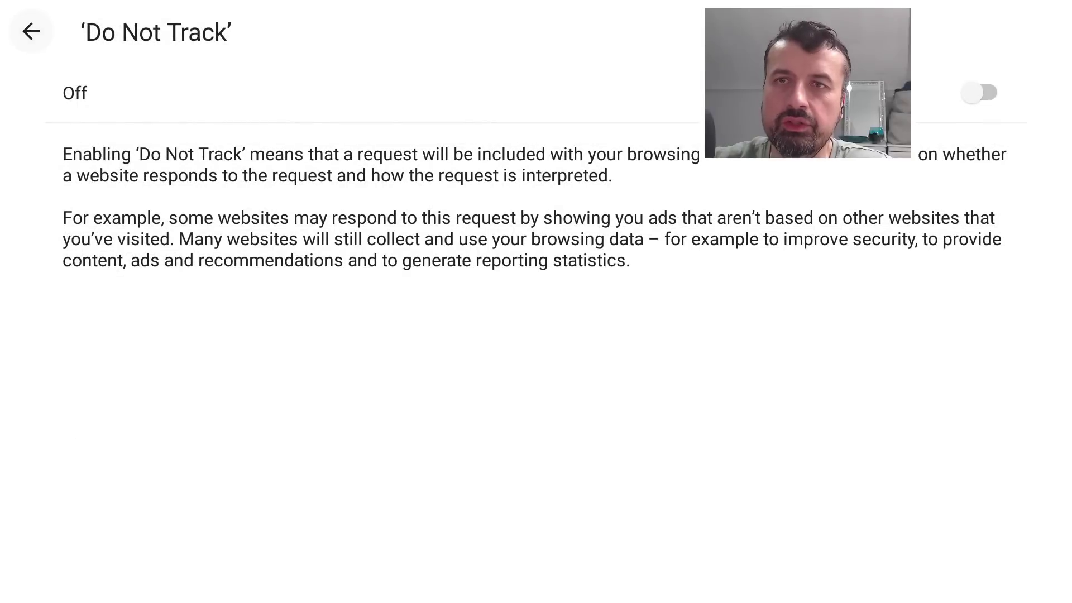
{"action": "left_click", "coordinate": [983, 92]}
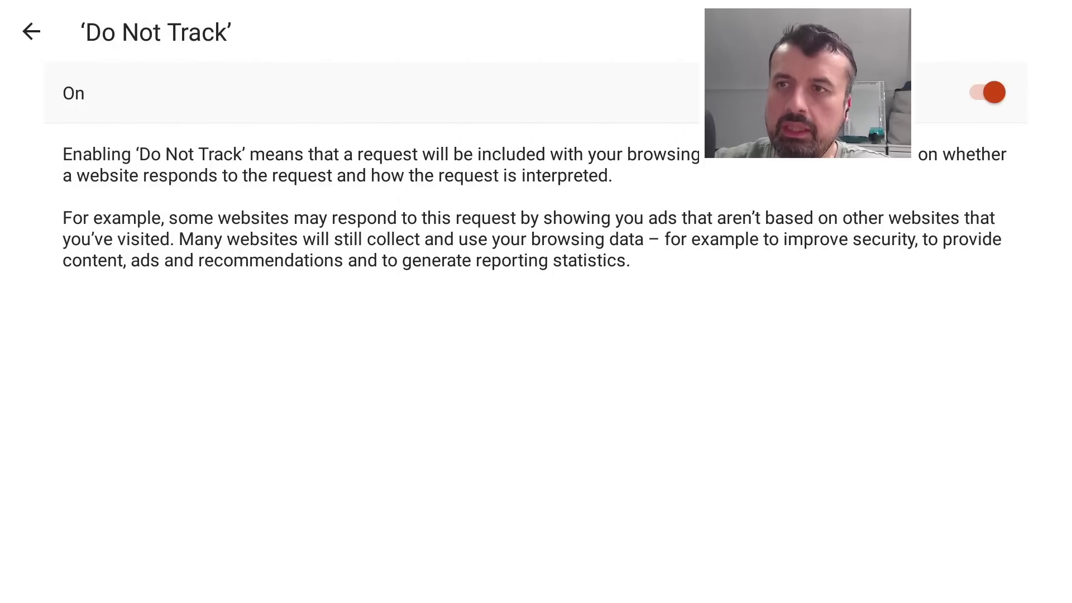
{"action": "key", "text": "Escape"}
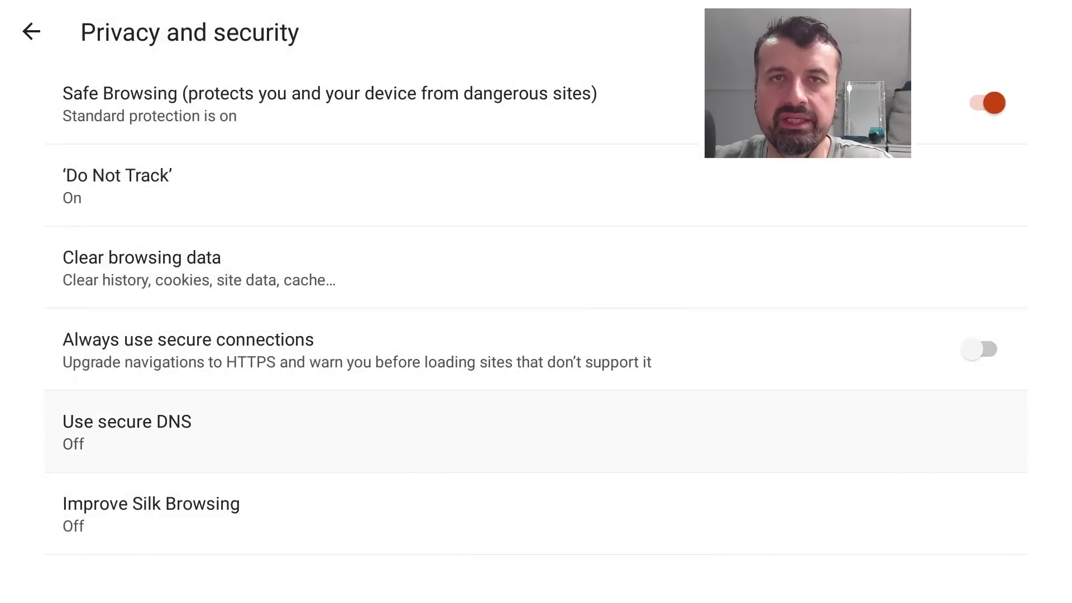
{"action": "key", "text": "Return"}
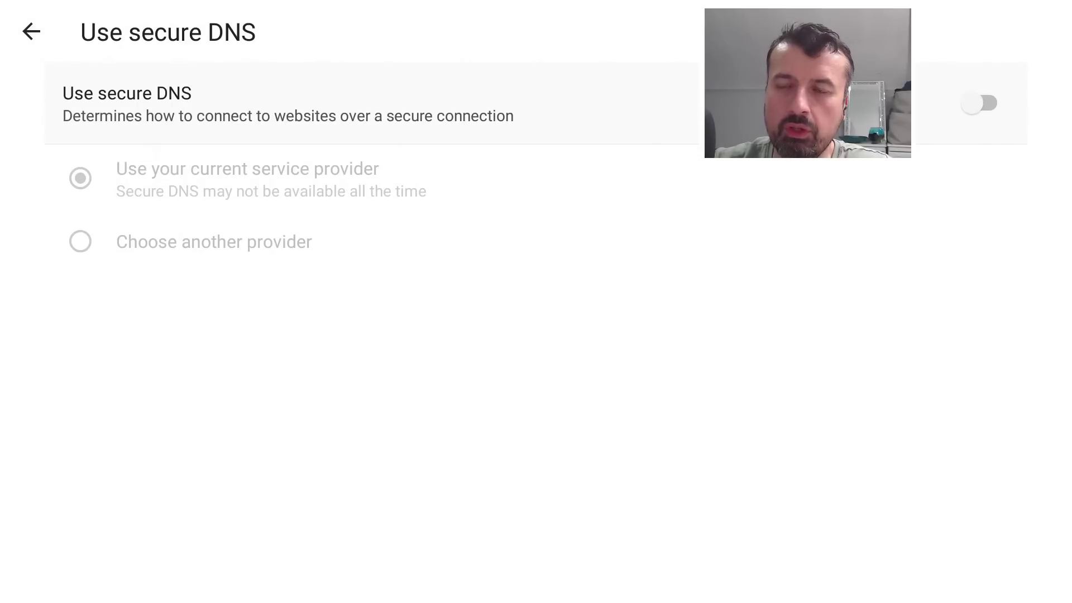
Step: Enable Use secure DNS, pick Choose another provider (Customised), and select the empty Provider URL field
{"action": "key", "text": "Return"}
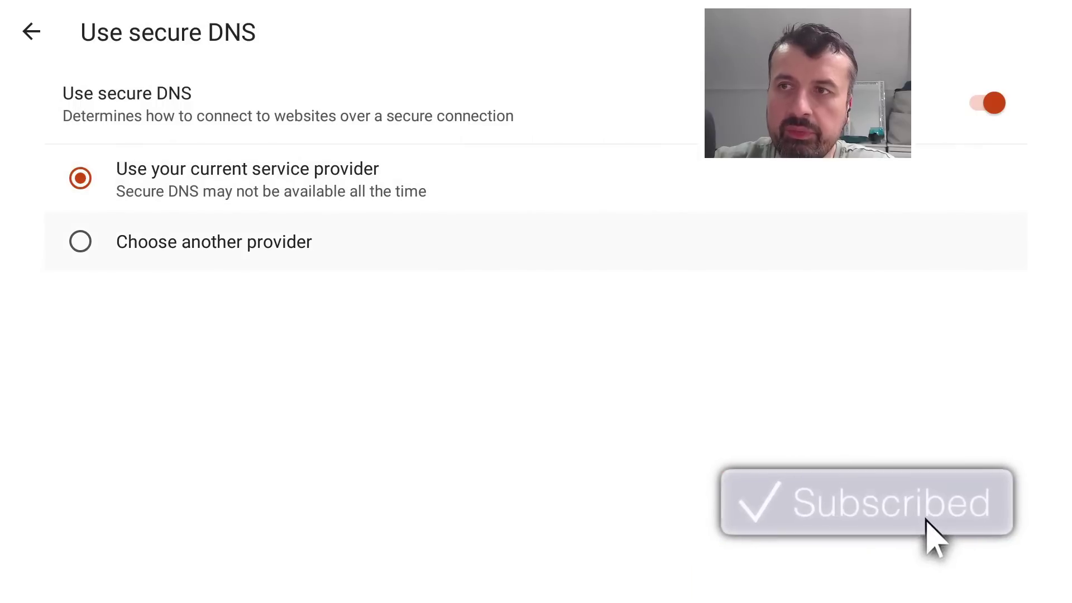
{"action": "left_click", "coordinate": [214, 241]}
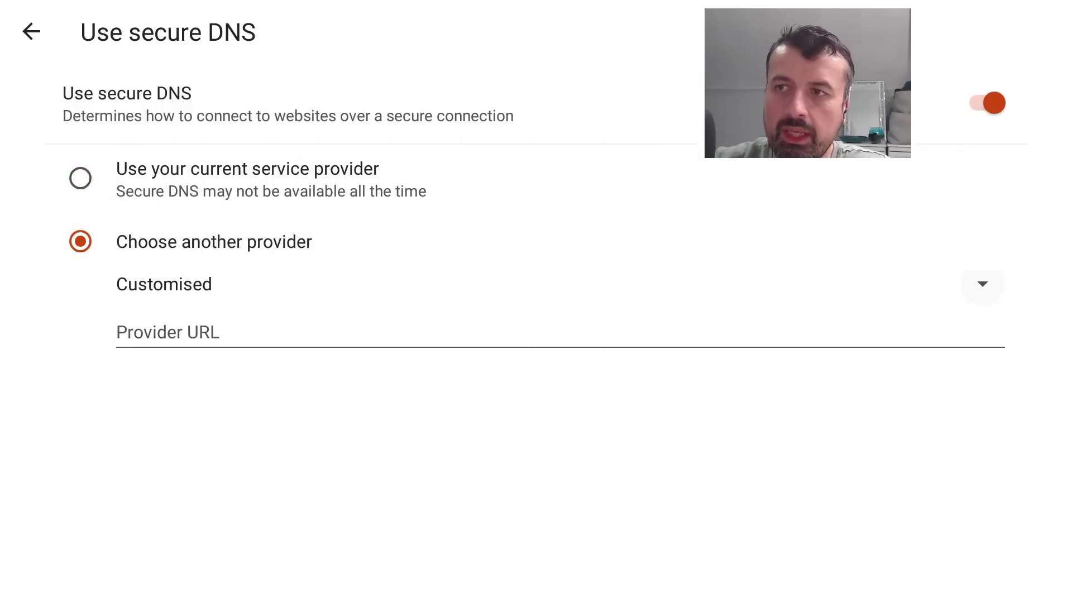
{"action": "left_click", "coordinate": [558, 332]}
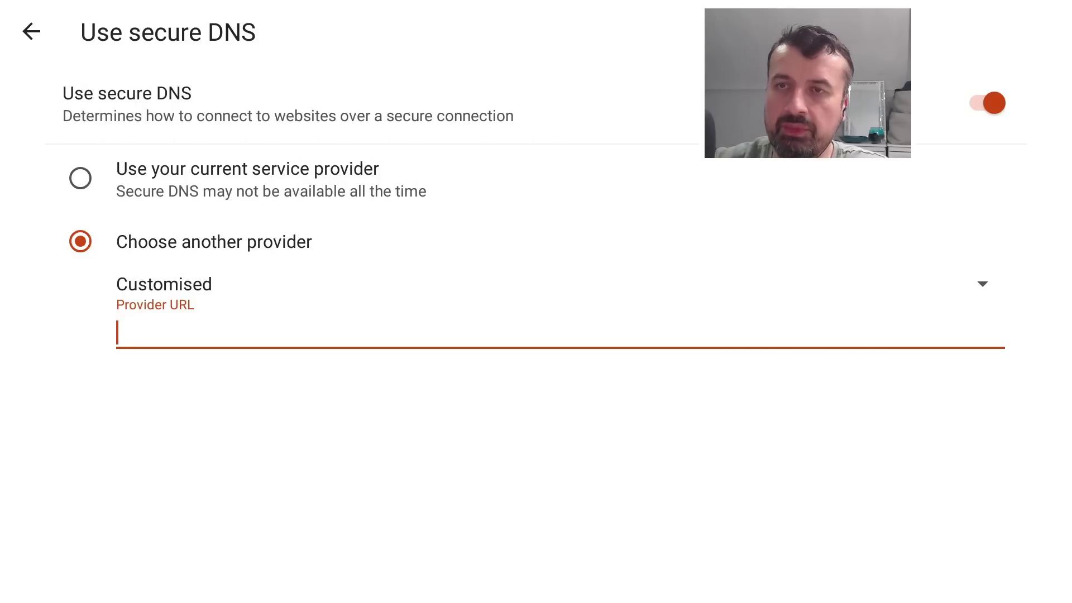
{"action": "key", "text": "Return"}
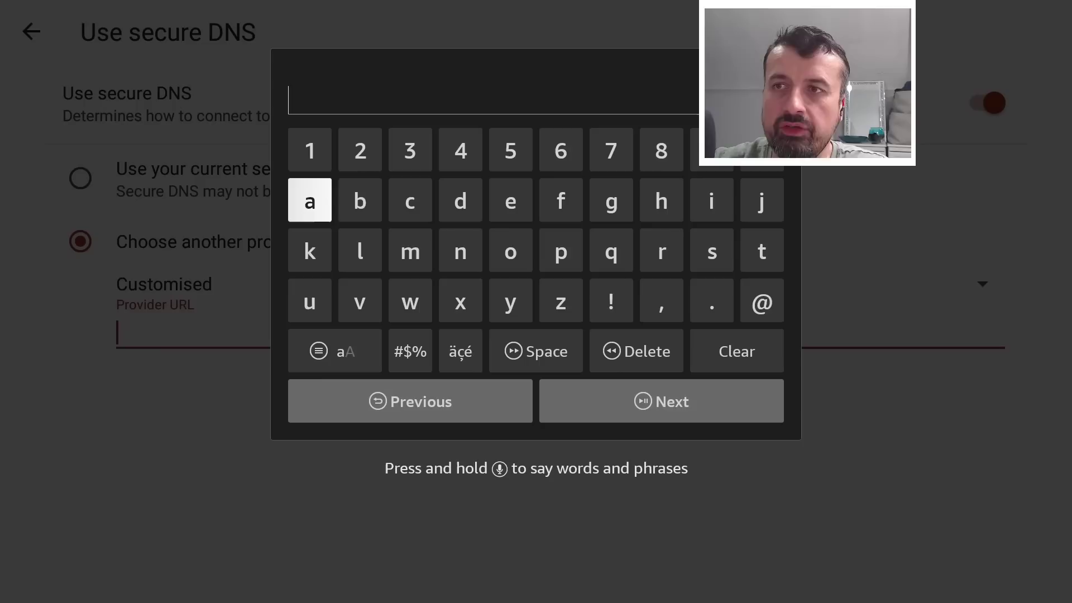
{"action": "key", "text": "Right"}
{"action": "key", "text": "Right"}
{"action": "key", "text": "Right"}
{"action": "key", "text": "Right"}
{"action": "key", "text": "Right"}
{"action": "key", "text": "Right"}
{"action": "key", "text": "Right"}
{"action": "key", "text": "Return"}
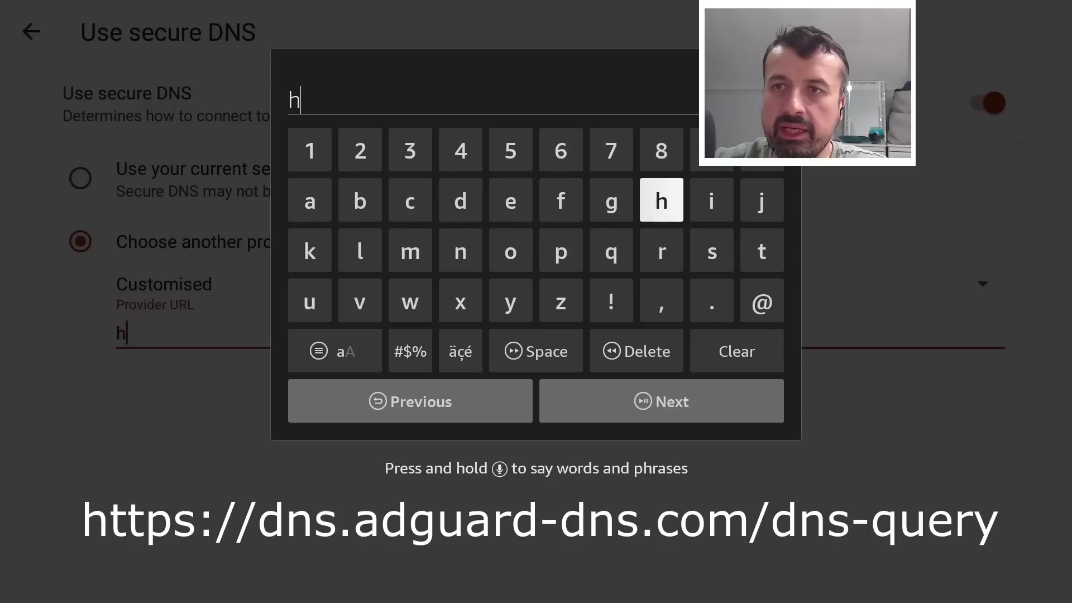
{"action": "key", "text": "Down"}
{"action": "key", "text": "Right"}
{"action": "key", "text": "Right"}
{"action": "key", "text": "Return"}
{"action": "key", "text": "Return"}
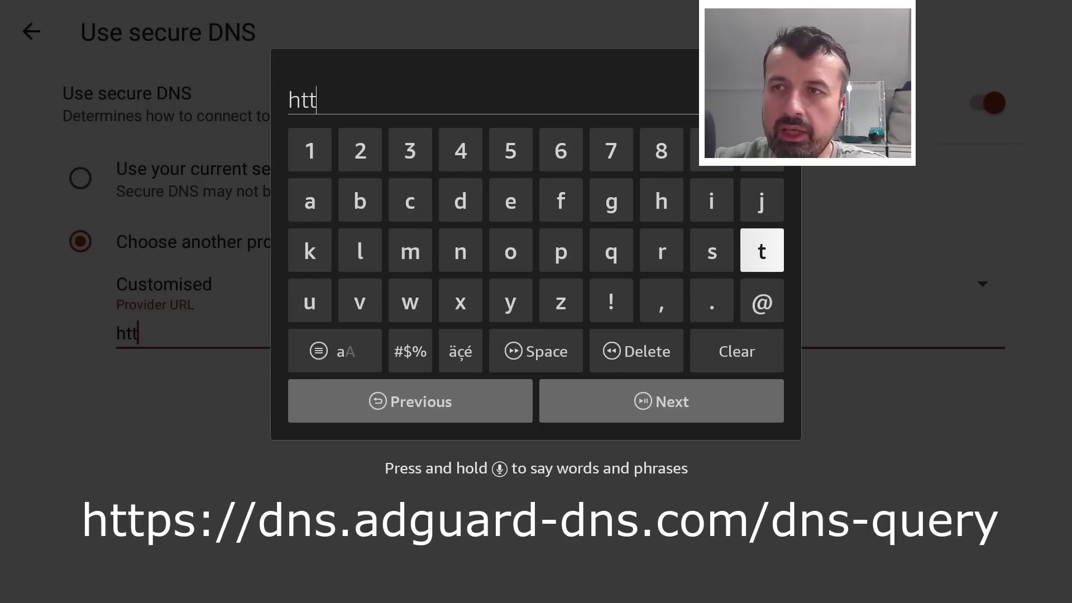
{"action": "key", "text": "Left"}
{"action": "key", "text": "Left"}
{"action": "key", "text": "Left"}
{"action": "key", "text": "Left"}
{"action": "key", "text": "Return"}
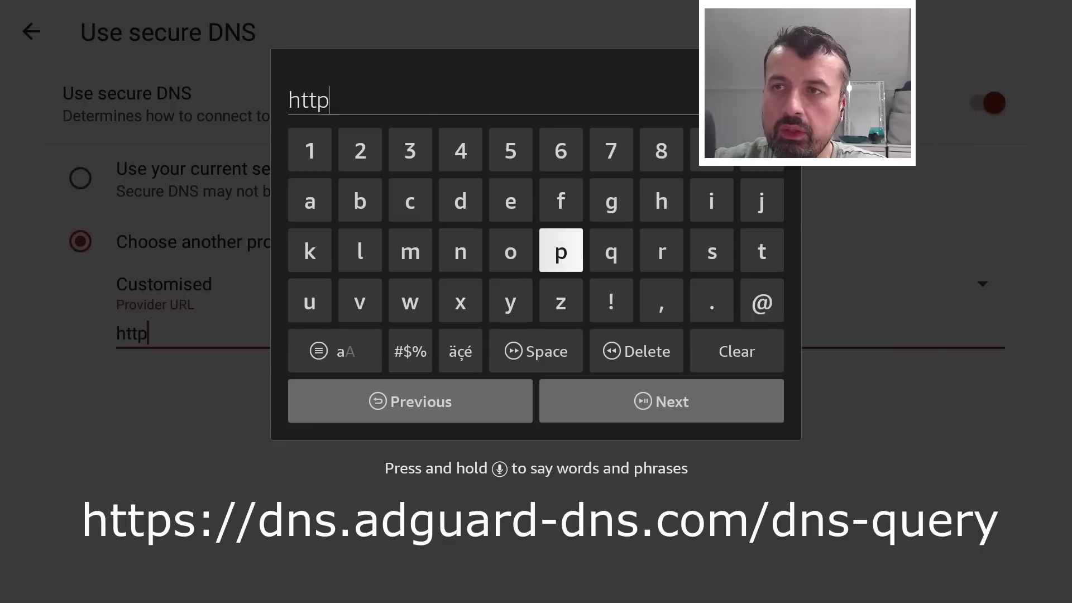
{"action": "key", "text": "Up"}
{"action": "key", "text": "Right"}
{"action": "key", "text": "Right"}
{"action": "key", "text": "Right"}
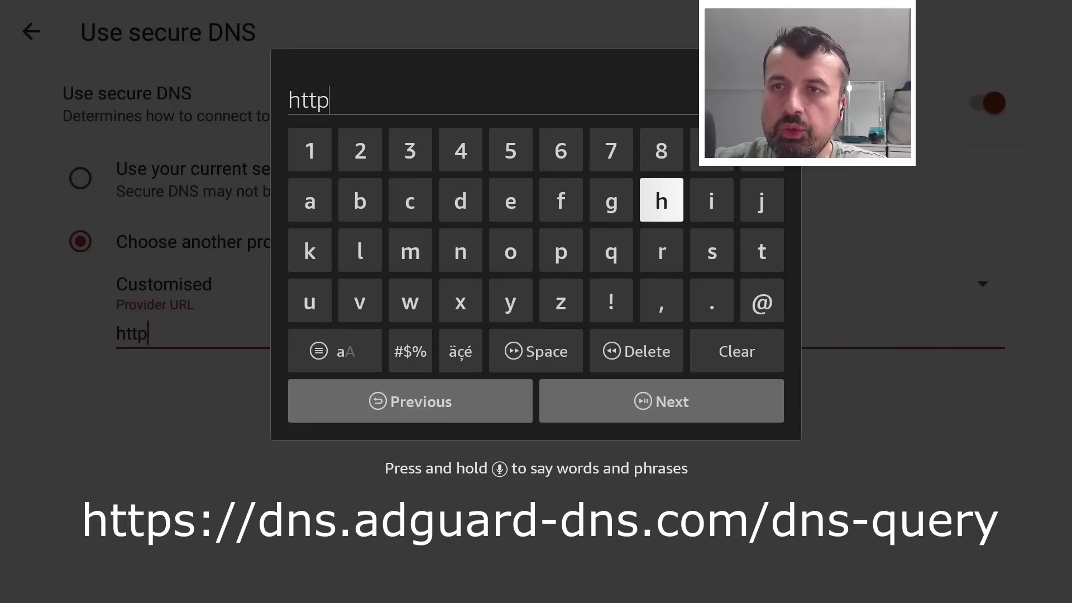
{"action": "key", "text": "Down"}
{"action": "key", "text": "Return"}
{"action": "key", "text": "Left"}
{"action": "key", "text": "Left"}
{"action": "key", "text": "Left"}
{"action": "key", "text": "Left"}
{"action": "key", "text": "Left"}
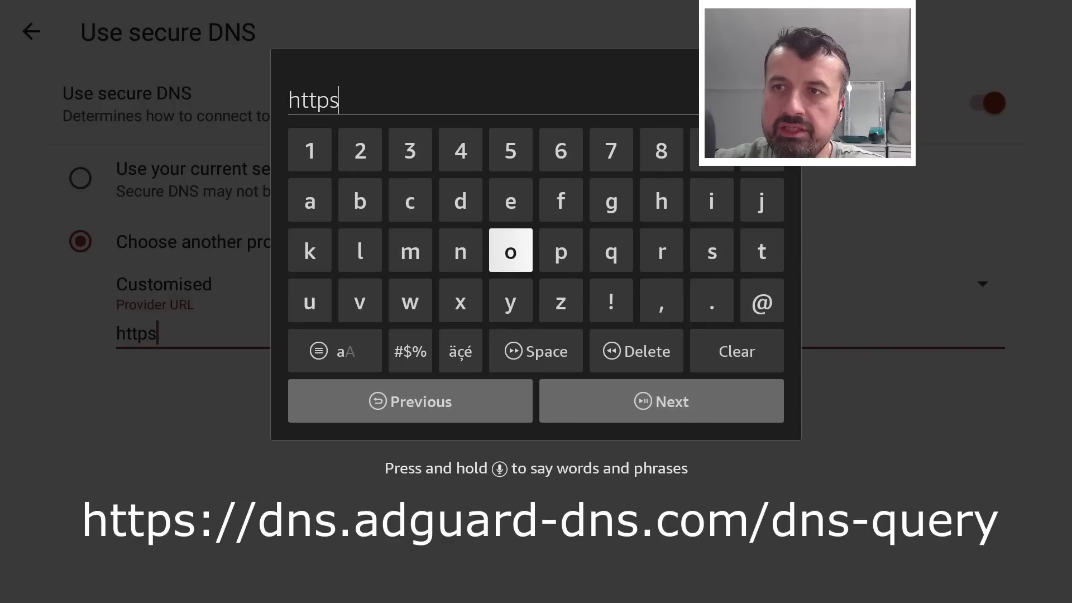
{"action": "key", "text": "Down"}
{"action": "key", "text": "Down"}
{"action": "key", "text": "Left"}
{"action": "key", "text": "Return"}
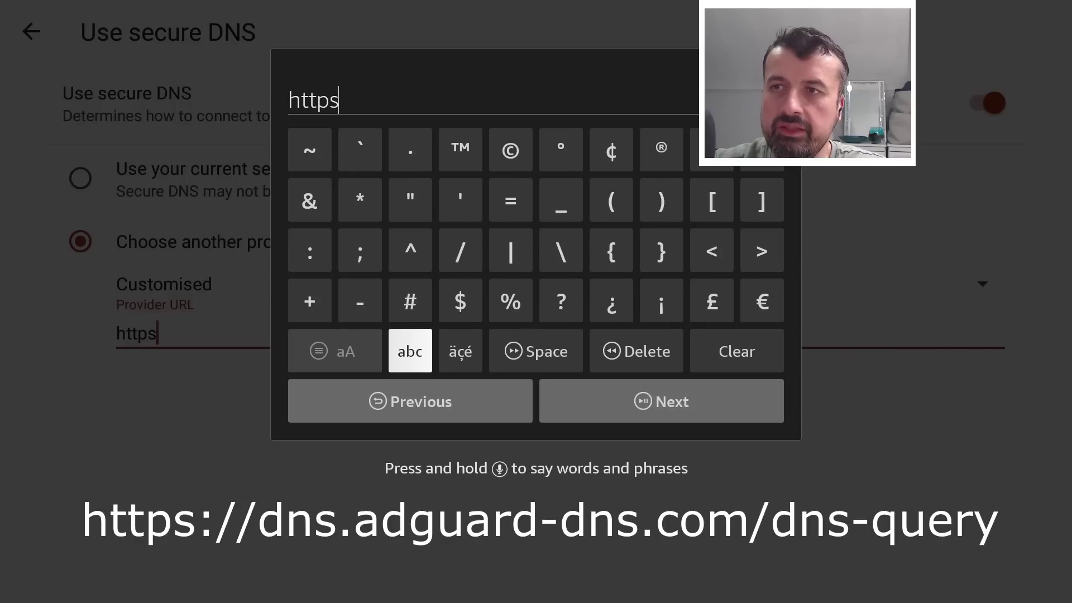
{"action": "key", "text": "Up"}
{"action": "key", "text": "Up"}
{"action": "key", "text": "Left"}
{"action": "key", "text": "Left"}
{"action": "key", "text": "Return"}
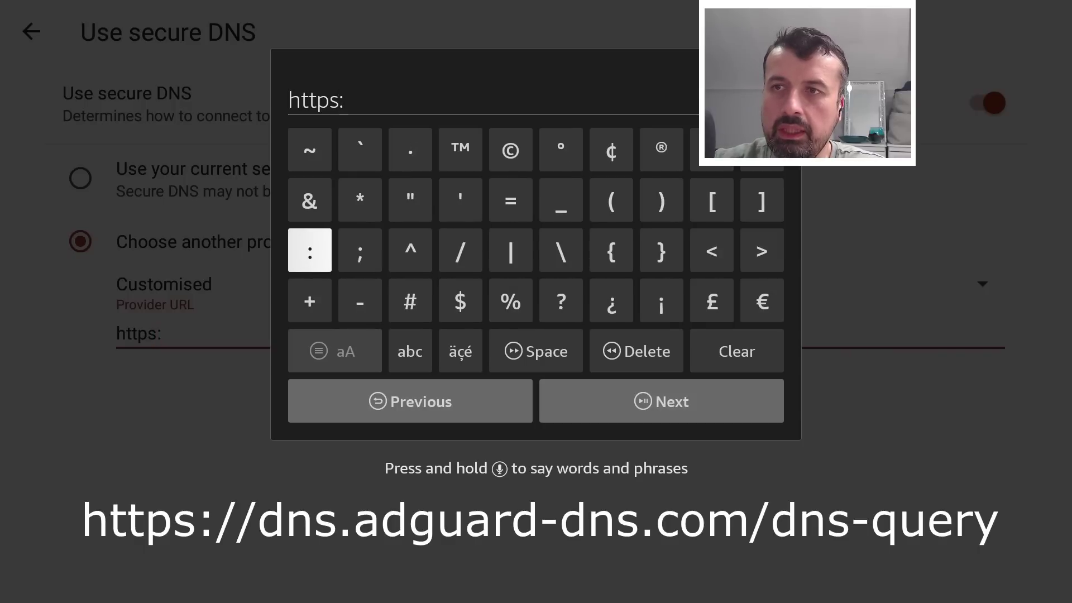
{"action": "key", "text": "Right"}
{"action": "key", "text": "Right"}
{"action": "key", "text": "Right"}
{"action": "key", "text": "Return"}
{"action": "key", "text": "Return"}
{"action": "key", "text": "Down"}
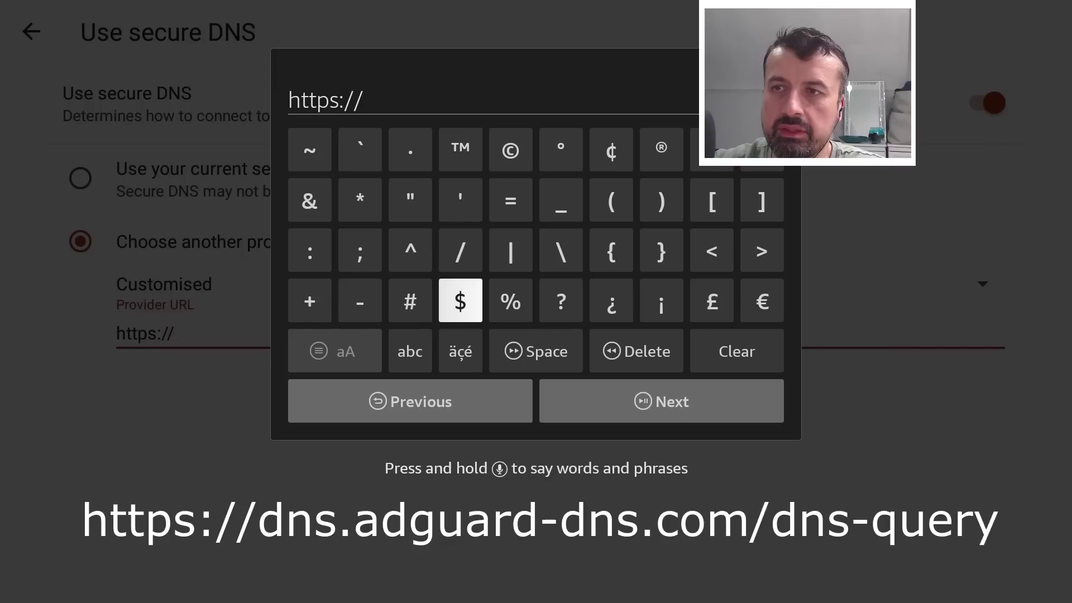
{"action": "key", "text": "Down"}
{"action": "key", "text": "Left"}
Step: Continue the provider URL with the host 'dns.adguard-dns.com'
{"action": "key", "text": "Return"}
{"action": "key", "text": "Up"}
{"action": "key", "text": "Up"}
{"action": "key", "text": "Up"}
{"action": "key", "text": "Right"}
{"action": "key", "text": "Return"}
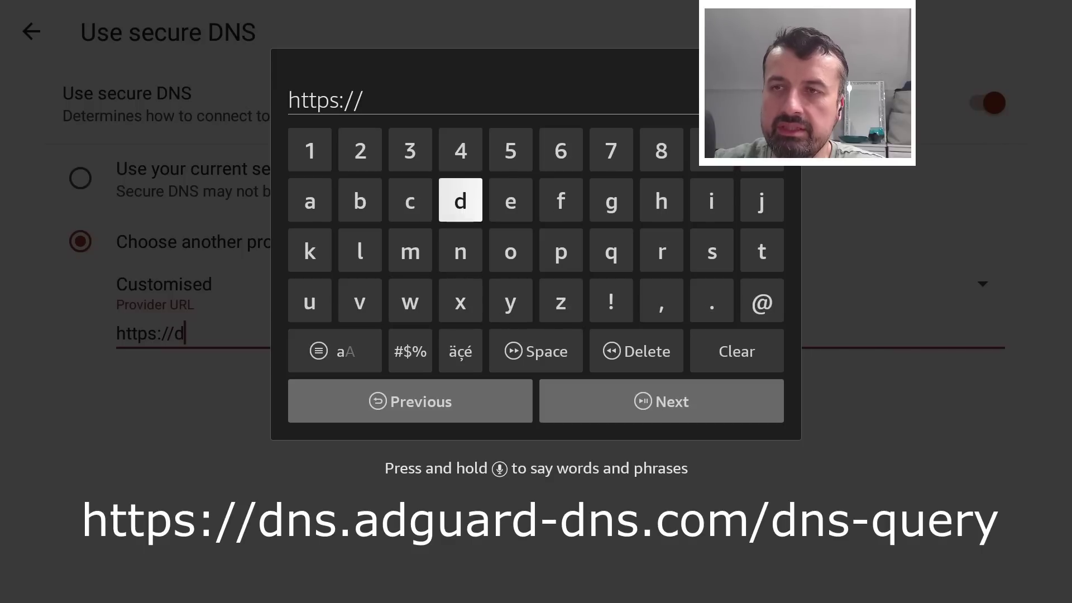
{"action": "key", "text": "Down"}
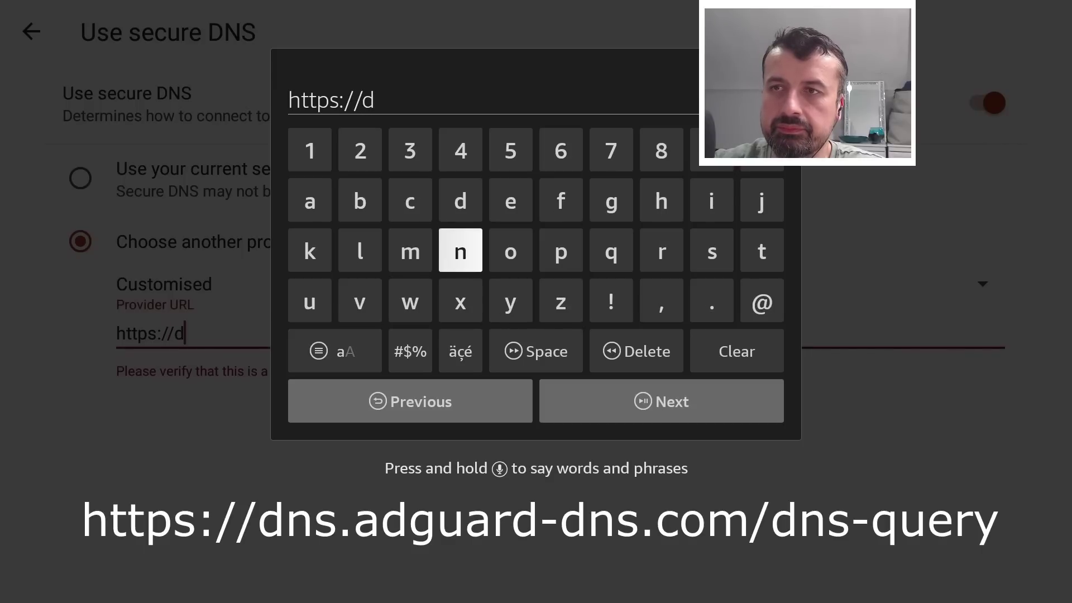
{"action": "key", "text": "Return"}
{"action": "key", "text": "Right"}
{"action": "key", "text": "Right"}
{"action": "key", "text": "Right"}
{"action": "key", "text": "Right"}
{"action": "key", "text": "Right"}
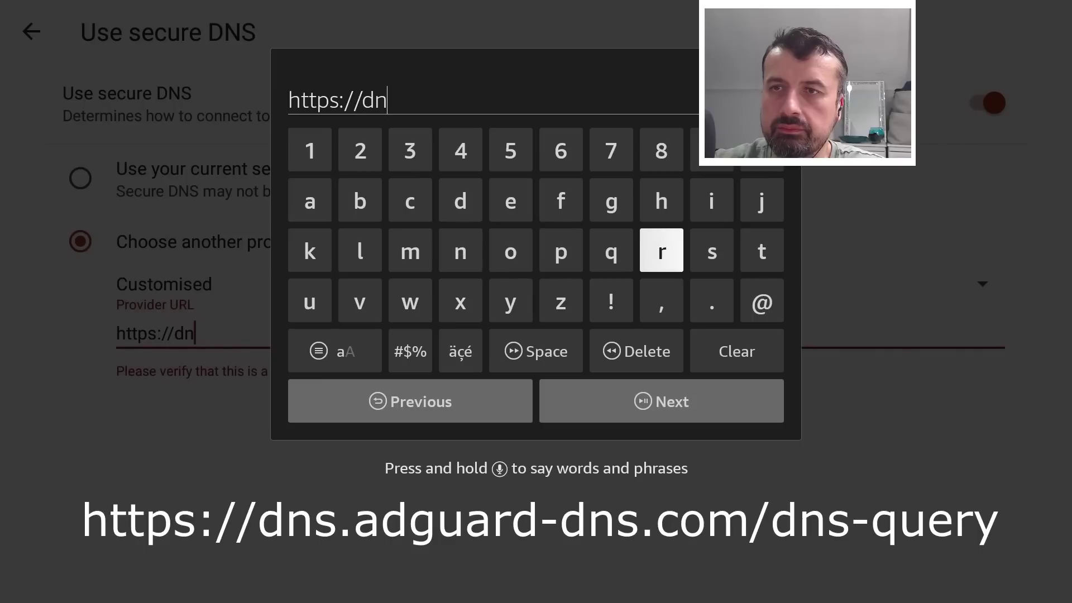
{"action": "key", "text": "Return"}
{"action": "key", "text": "Down"}
{"action": "key", "text": "Return"}
{"action": "key", "text": "Left"}
{"action": "key", "text": "Left"}
{"action": "key", "text": "Left"}
{"action": "key", "text": "Left"}
{"action": "key", "text": "Left"}
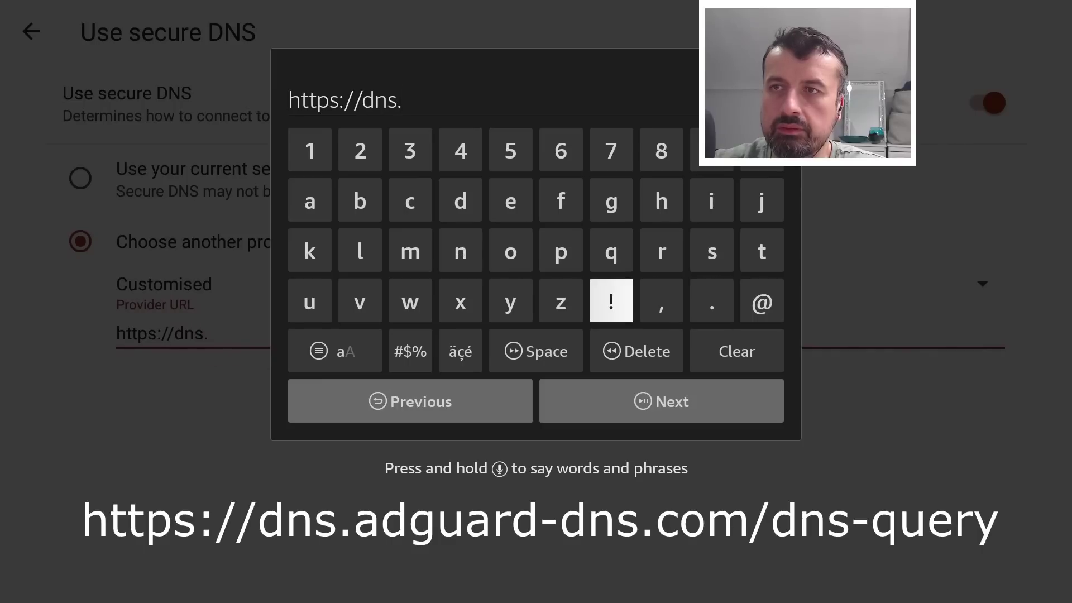
{"action": "key", "text": "Up"}
{"action": "key", "text": "Up"}
{"action": "key", "text": "Left"}
{"action": "key", "text": "Left"}
{"action": "key", "text": "Left"}
{"action": "key", "text": "Return"}
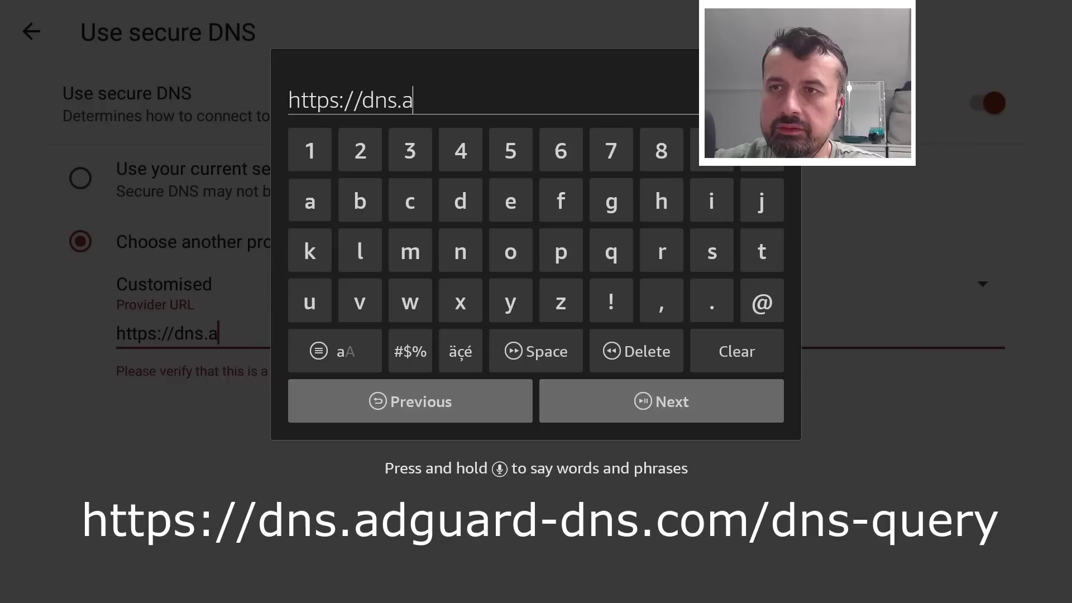
{"action": "key", "text": "Right"}
{"action": "key", "text": "Right"}
{"action": "key", "text": "Right"}
{"action": "key", "text": "Return"}
{"action": "key", "text": "Right"}
{"action": "key", "text": "Right"}
{"action": "key", "text": "Right"}
{"action": "key", "text": "Return"}
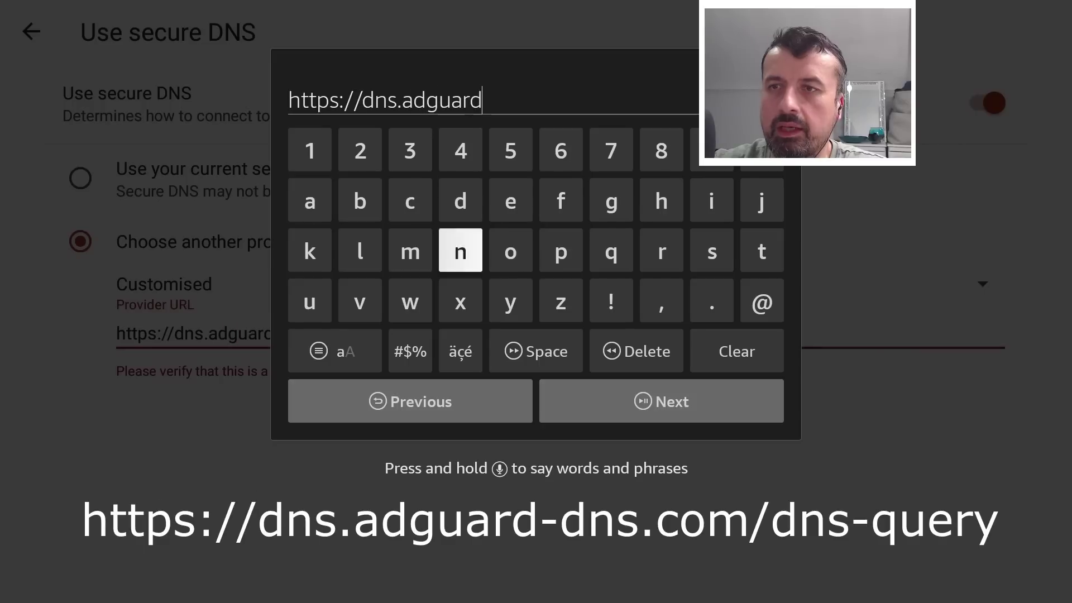
{"action": "key", "text": "Down"}
{"action": "key", "text": "Left"}
{"action": "key", "text": "Down"}
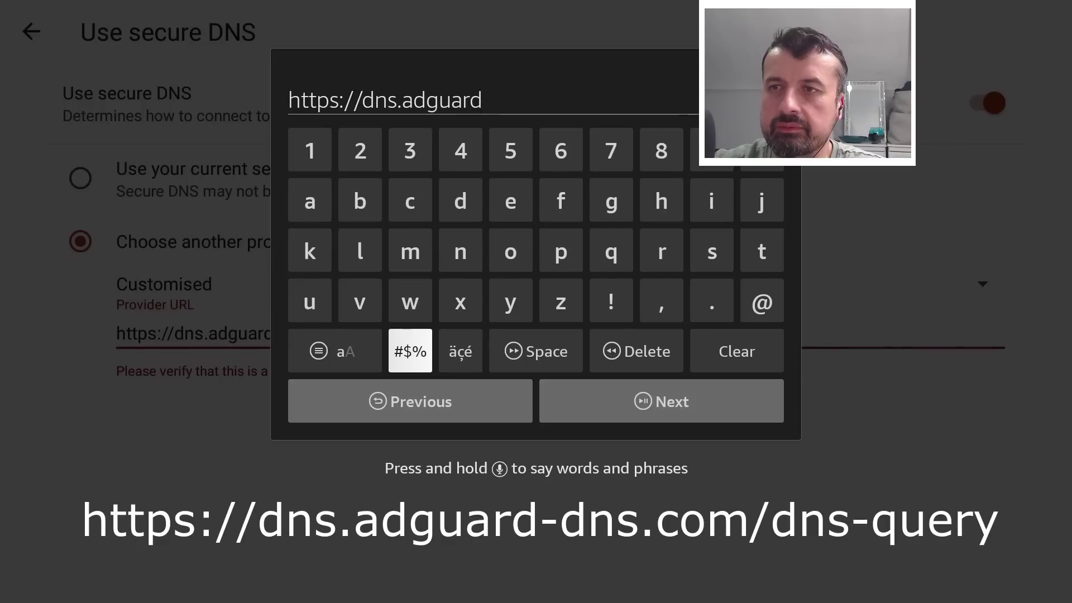
{"action": "key", "text": "Return"}
{"action": "key", "text": "Down"}
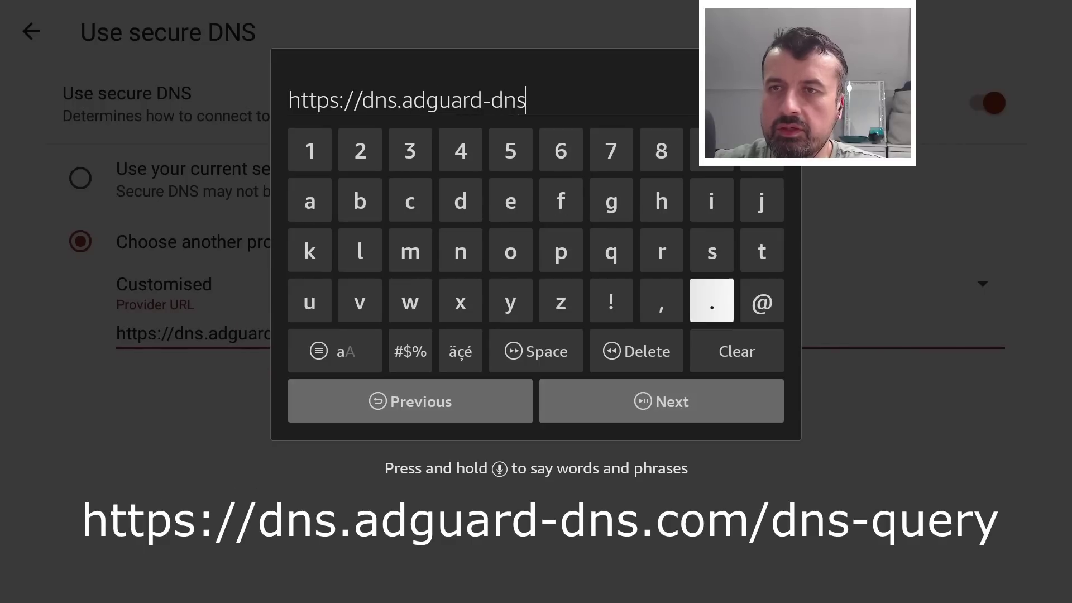
{"action": "key", "text": "Return"}
{"action": "key", "text": "Left"}
{"action": "key", "text": "Left"}
{"action": "key", "text": "Left"}
{"action": "key", "text": "Left"}
{"action": "key", "text": "Left"}
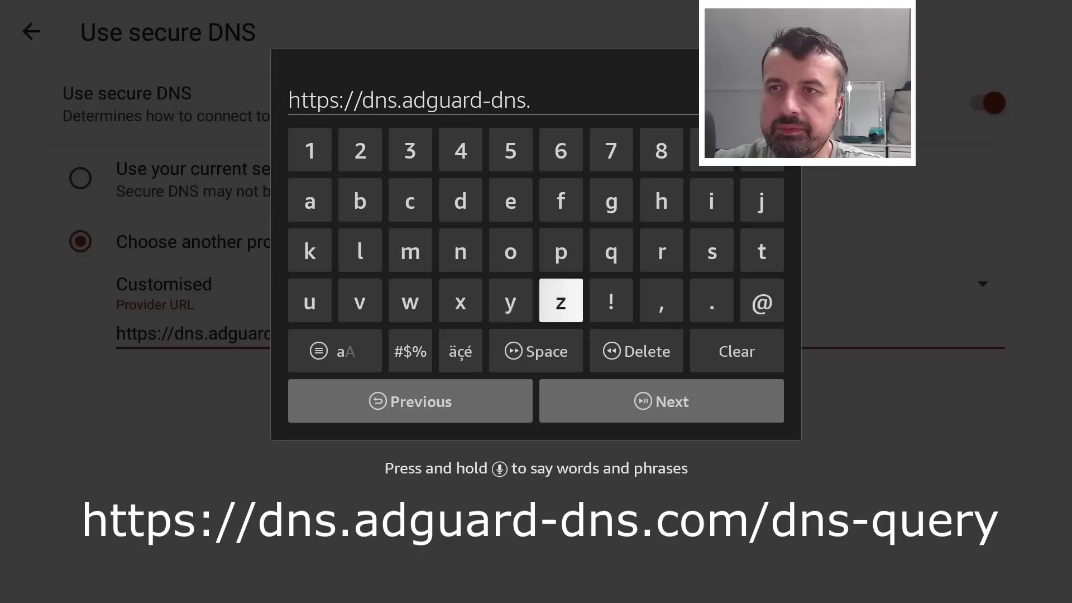
{"action": "key", "text": "Up"}
{"action": "key", "text": "Up"}
{"action": "key", "text": "Left"}
{"action": "key", "text": "Return"}
{"action": "key", "text": "Right"}
{"action": "key", "text": "Right"}
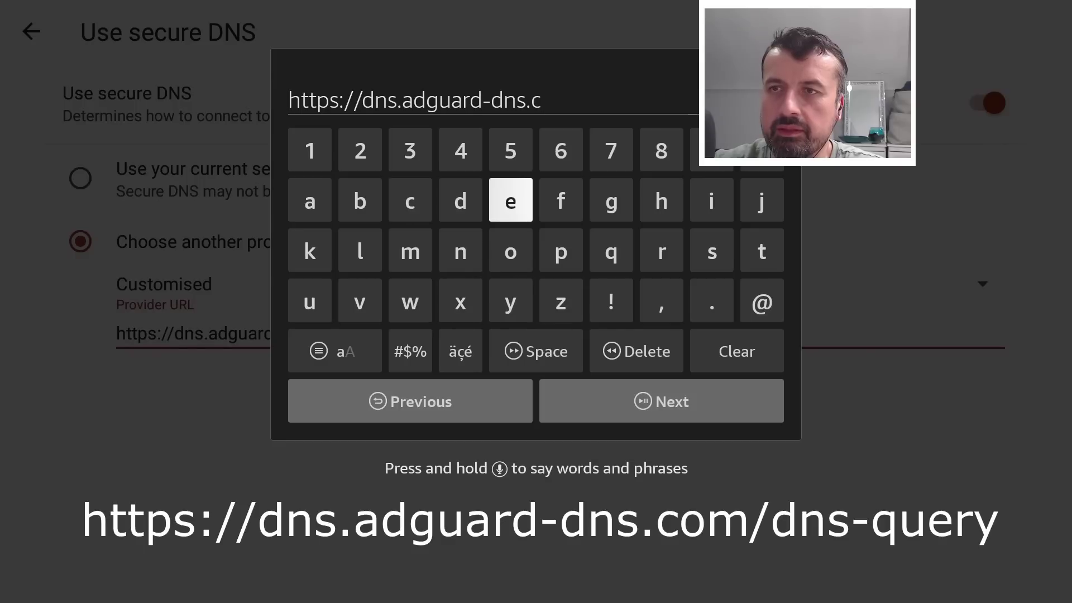
{"action": "key", "text": "Down"}
{"action": "key", "text": "Return"}
{"action": "key", "text": "Left"}
{"action": "key", "text": "Left"}
{"action": "key", "text": "Return"}
{"action": "key", "text": "Down"}
Step: Finish the provider URL with the path '/dns-query'
{"action": "key", "text": "Down"}
{"action": "key", "text": "Return"}
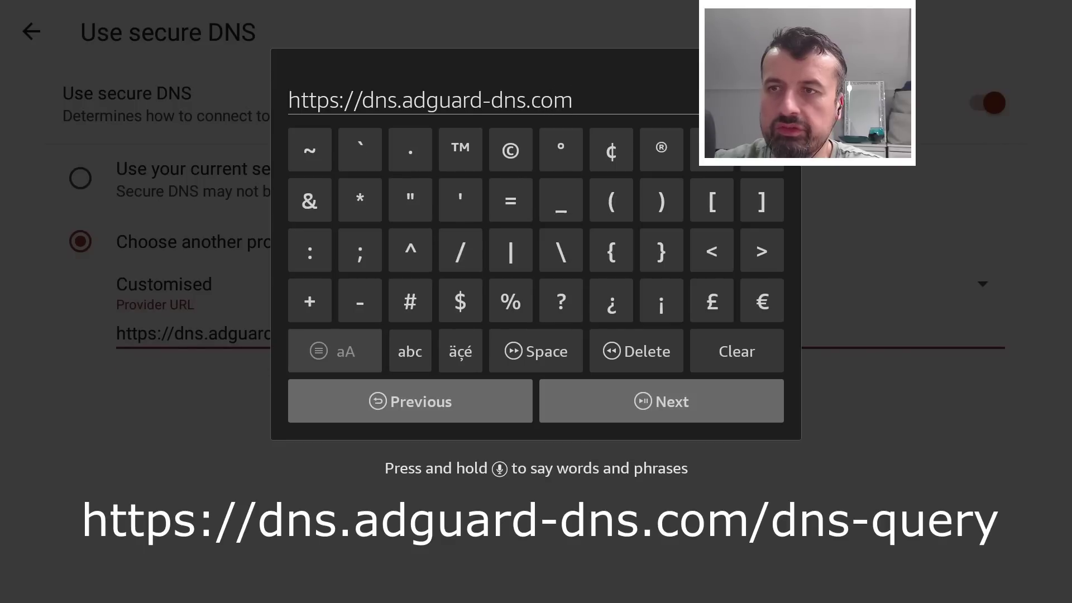
{"action": "key", "text": "Up"}
{"action": "key", "text": "Up"}
{"action": "key", "text": "Right"}
{"action": "key", "text": "Return"}
{"action": "key", "text": "Down"}
{"action": "key", "text": "Down"}
{"action": "key", "text": "Left"}
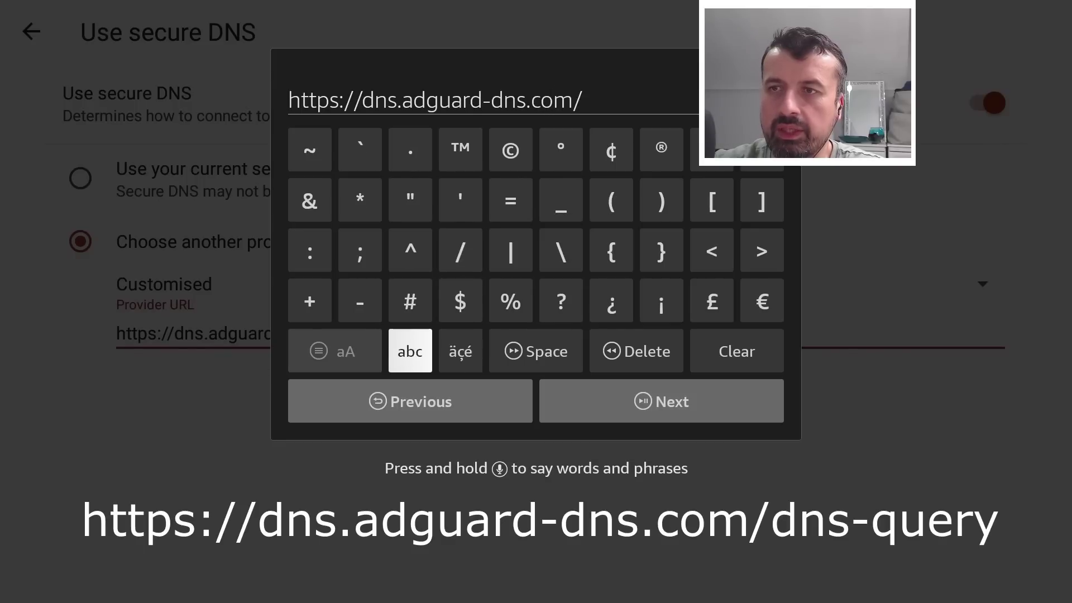
{"action": "key", "text": "Return"}
{"action": "key", "text": "Up"}
{"action": "key", "text": "Up"}
{"action": "key", "text": "Up"}
{"action": "key", "text": "Right"}
{"action": "key", "text": "Return"}
{"action": "key", "text": "Down"}
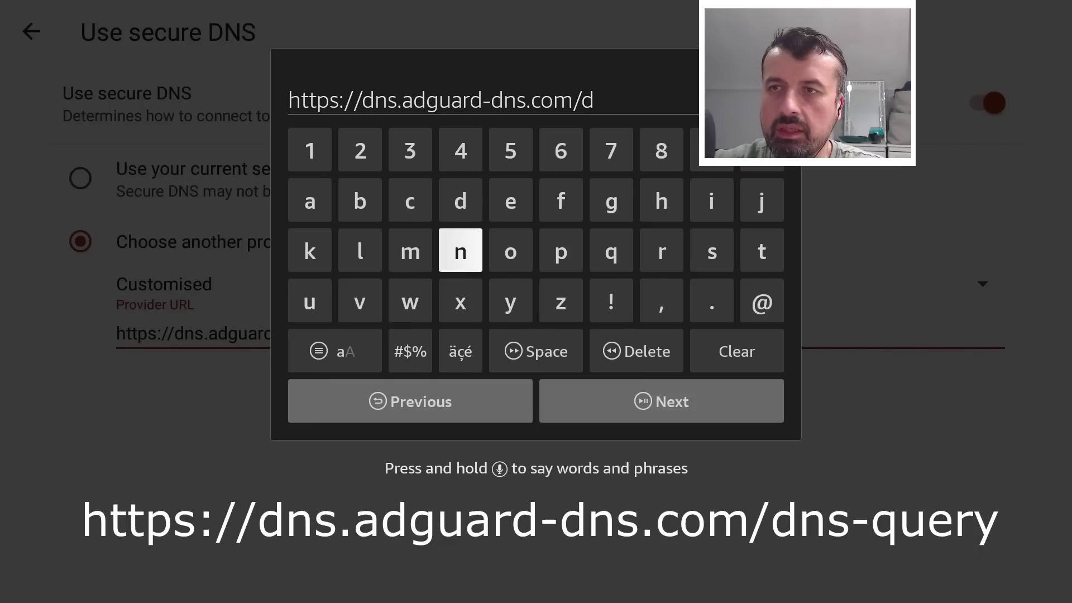
{"action": "key", "text": "Return"}
{"action": "key", "text": "Right"}
{"action": "key", "text": "Right"}
{"action": "key", "text": "Right"}
{"action": "key", "text": "Right"}
{"action": "key", "text": "Right"}
{"action": "key", "text": "Return"}
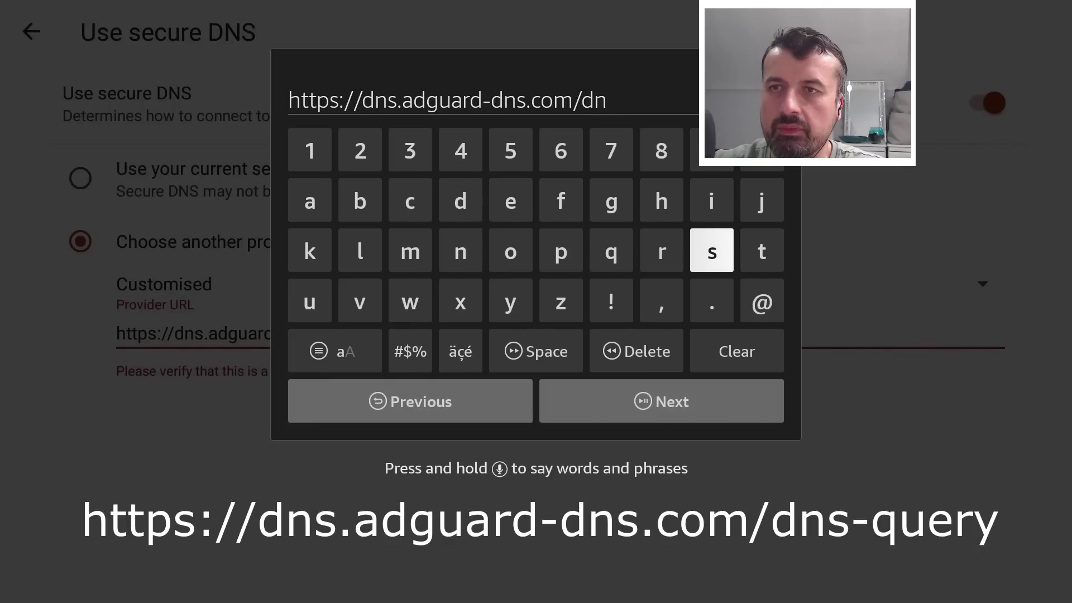
{"action": "key", "text": "Left"}
{"action": "key", "text": "Left"}
{"action": "key", "text": "Left"}
{"action": "key", "text": "Left"}
{"action": "key", "text": "Left"}
{"action": "key", "text": "Left"}
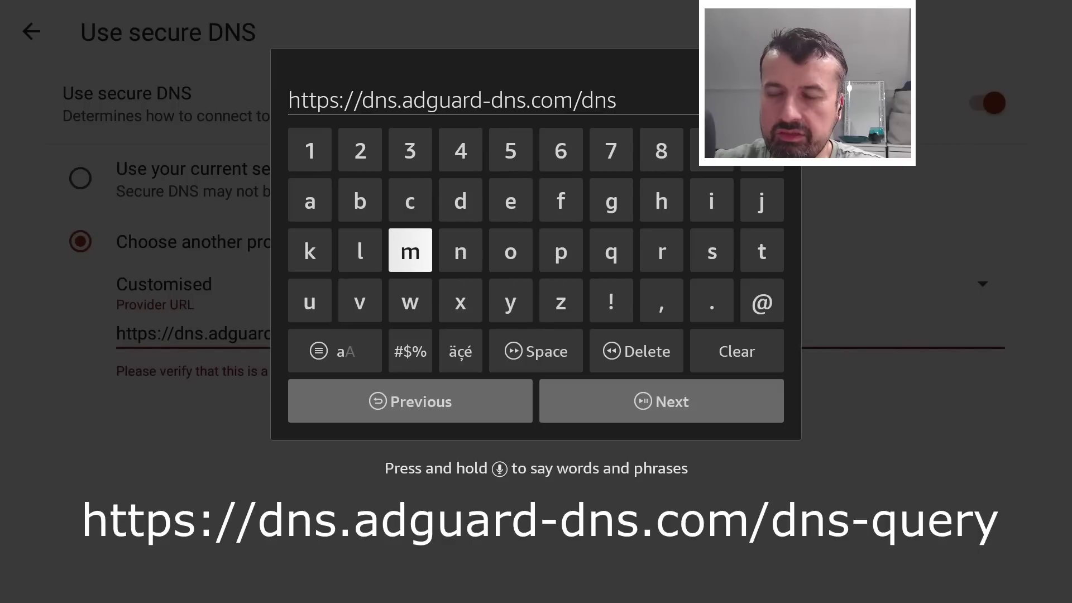
{"action": "key", "text": "Down"}
{"action": "key", "text": "Down"}
{"action": "key", "text": "Return"}
{"action": "key", "text": "Up"}
{"action": "key", "text": "Up"}
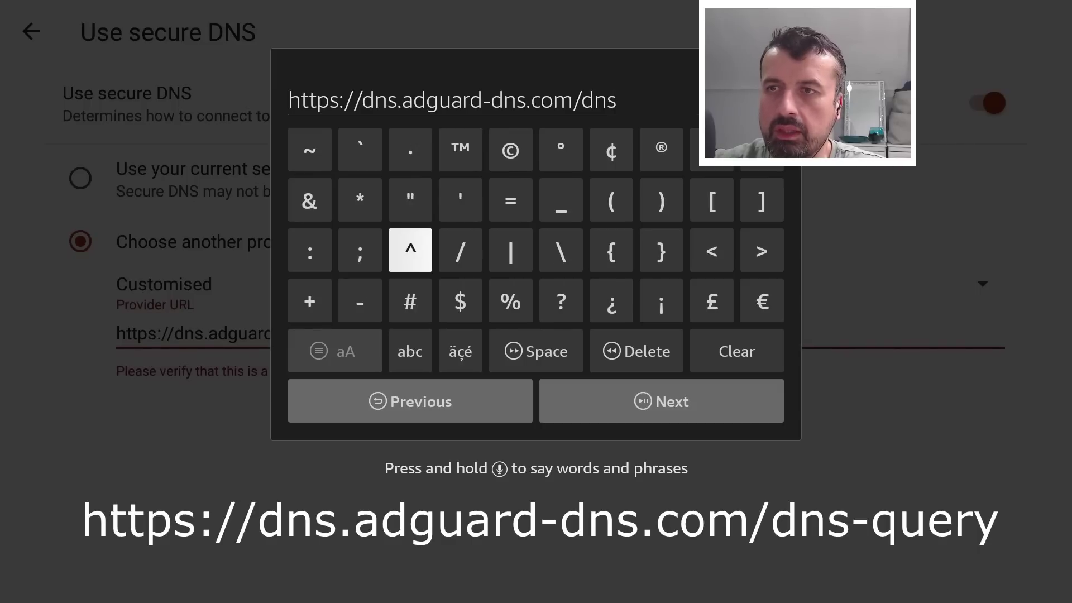
{"action": "key", "text": "Down"}
{"action": "key", "text": "Left"}
{"action": "key", "text": "Return"}
{"action": "key", "text": "Right"}
{"action": "key", "text": "Down"}
{"action": "key", "text": "Return"}
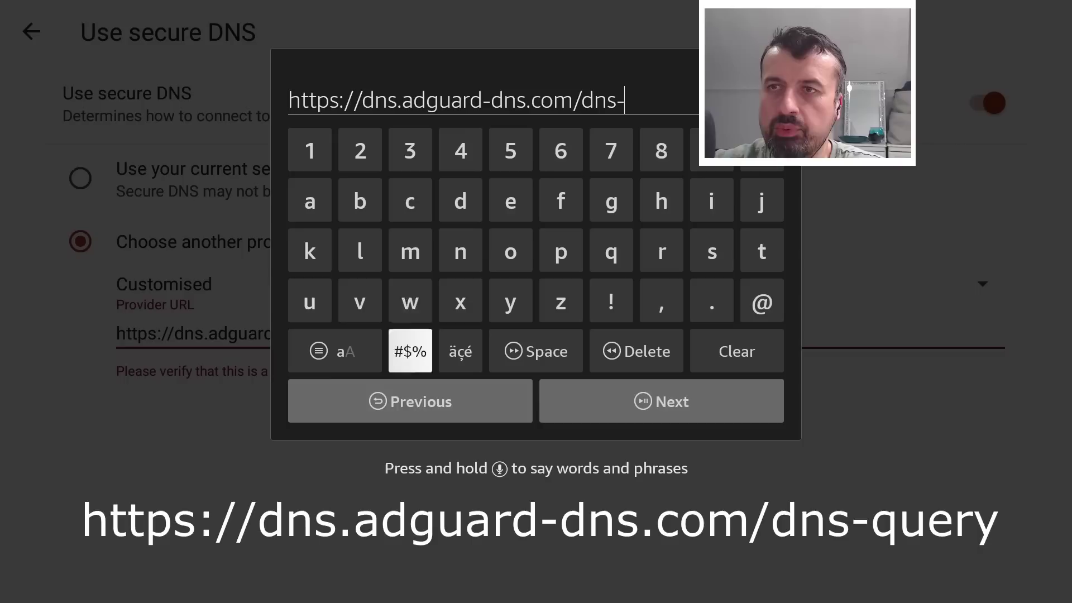
{"action": "key", "text": "Up"}
{"action": "key", "text": "Up"}
{"action": "key", "text": "Down"}
{"action": "key", "text": "Up"}
{"action": "key", "text": "Right"}
{"action": "key", "text": "Right"}
{"action": "key", "text": "Right"}
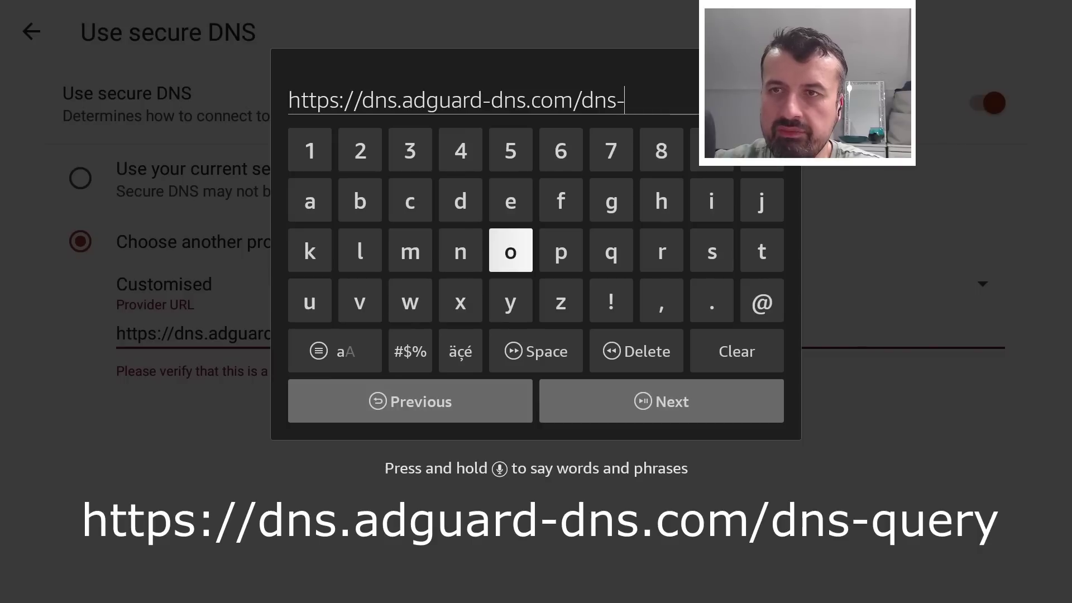
{"action": "key", "text": "Right"}
{"action": "key", "text": "Return"}
{"action": "key", "text": "Left"}
{"action": "key", "text": "Left"}
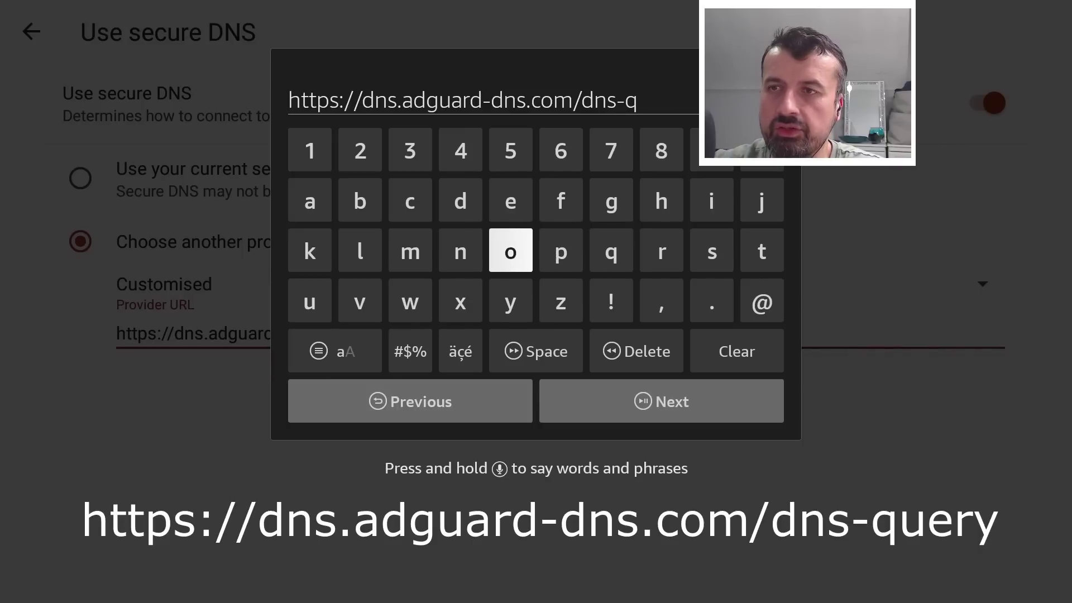
{"action": "key", "text": "Left"}
{"action": "key", "text": "Left"}
{"action": "key", "text": "Left"}
{"action": "key", "text": "Down"}
{"action": "key", "text": "Left"}
{"action": "key", "text": "Return"}
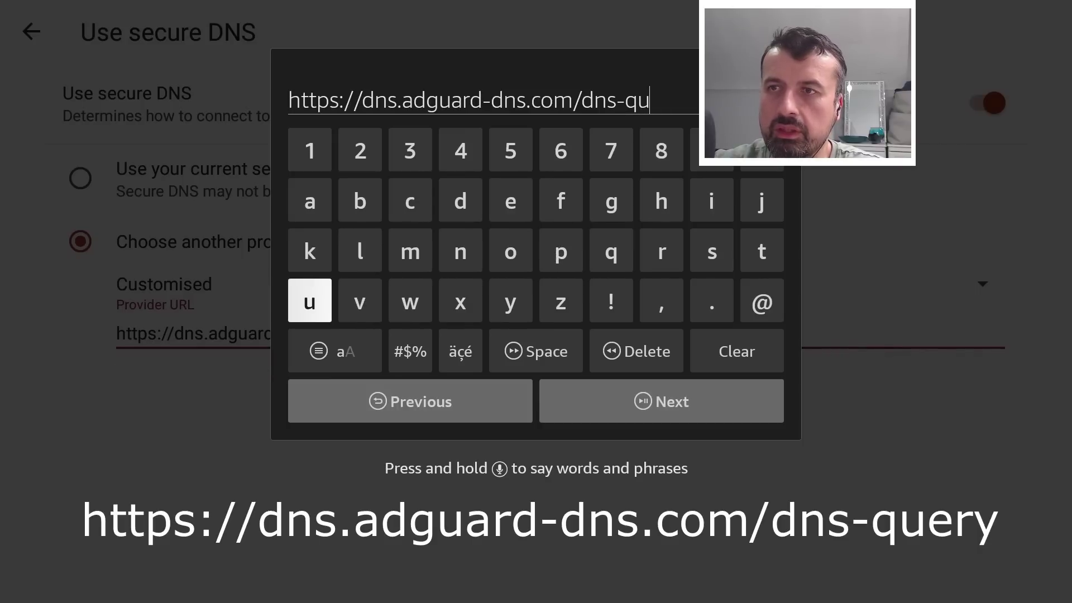
{"action": "key", "text": "Up"}
{"action": "key", "text": "Up"}
{"action": "key", "text": "Right"}
{"action": "key", "text": "Right"}
{"action": "key", "text": "Right"}
{"action": "key", "text": "Right"}
{"action": "type", "text": "ery"}
{"action": "key", "text": "Down"}
{"action": "key", "text": "Down"}
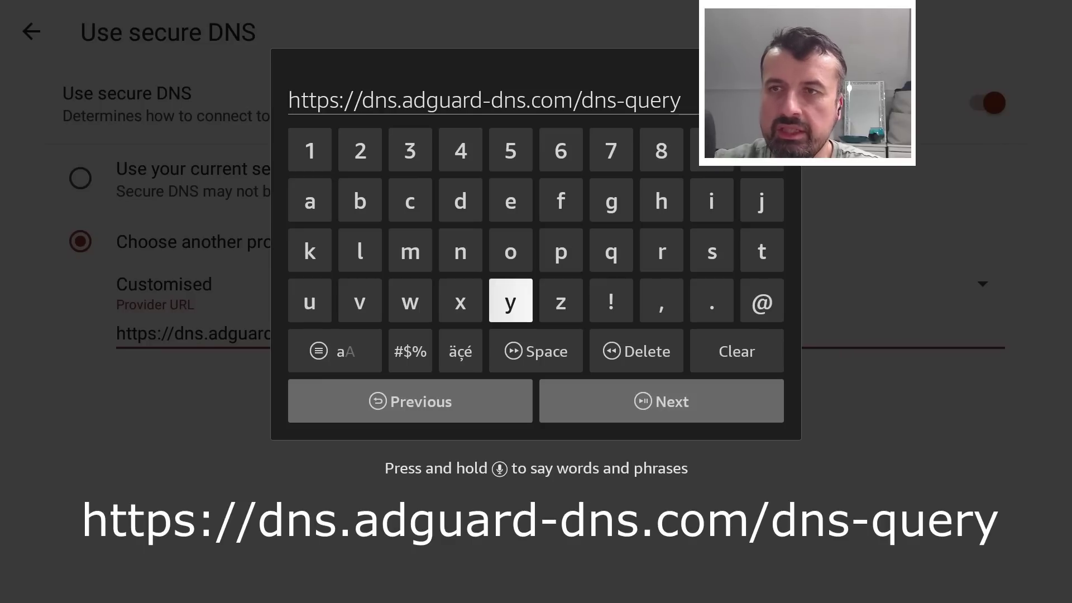
{"action": "key", "text": "Down"}
{"action": "key", "text": "Down"}
{"action": "key", "text": "Right"}
{"action": "key", "text": "Return"}
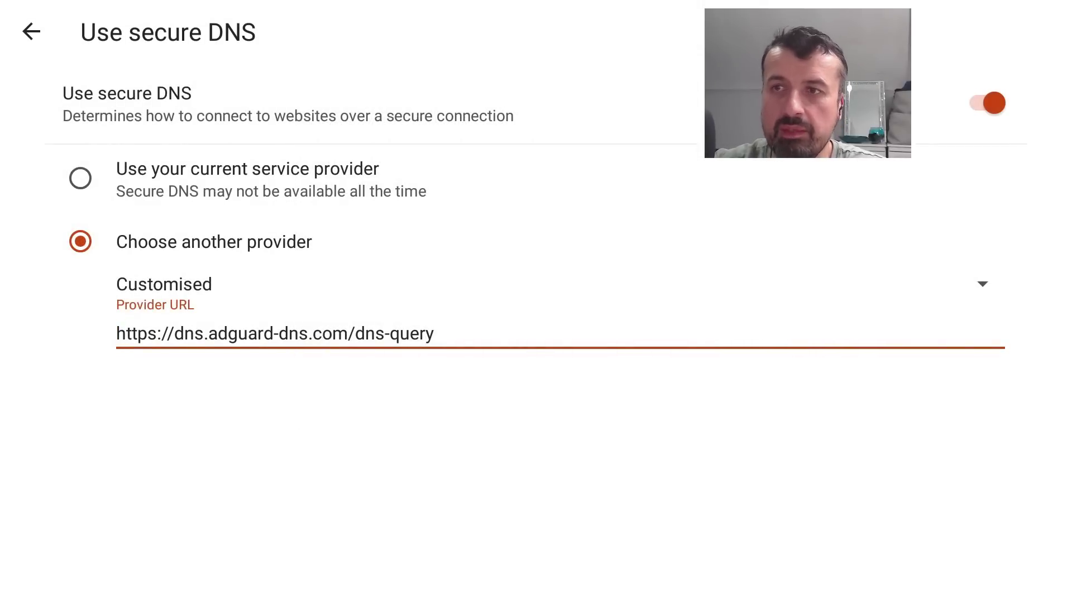
{"action": "key", "text": "Right"}
{"action": "key", "text": "Right"}
{"action": "key", "text": "Right"}
{"action": "key", "text": "Right"}
{"action": "key", "text": "Right"}
{"action": "key", "text": "Right"}
{"action": "key", "text": "Right"}
{"action": "key", "text": "Right"}
{"action": "key", "text": "Right"}
{"action": "key", "text": "Right"}
{"action": "key", "text": "Right"}
{"action": "key", "text": "Right"}
{"action": "key", "text": "Right"}
{"action": "key", "text": "Right"}
{"action": "key", "text": "Right"}
{"action": "key", "text": "Right"}
{"action": "key", "text": "Right"}
{"action": "key", "text": "Right"}
{"action": "key", "text": "Right"}
{"action": "key", "text": "Right"}
{"action": "key", "text": "Right"}
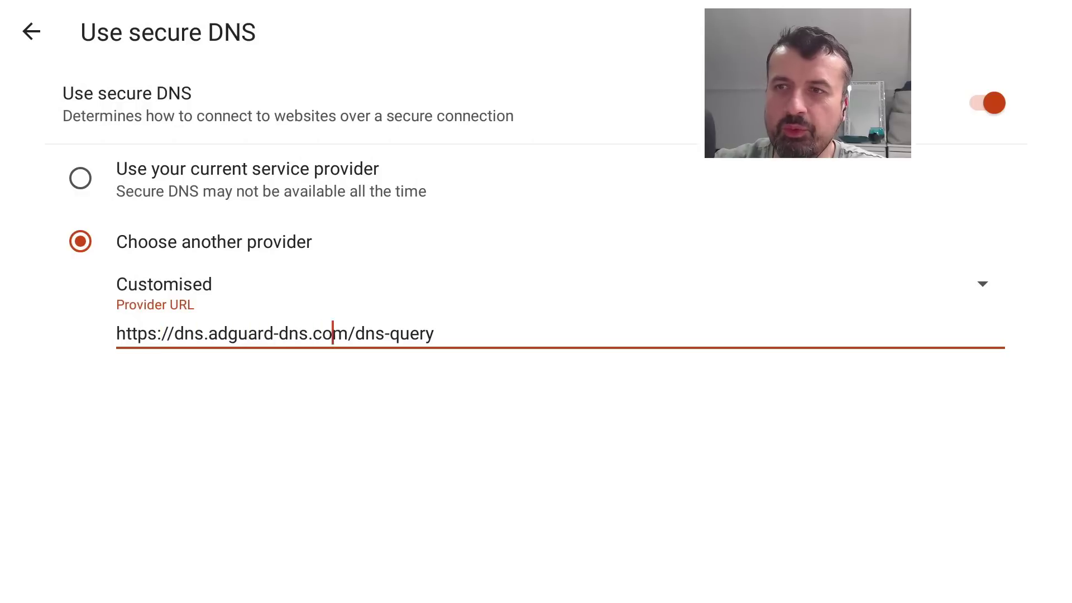
{"action": "key", "text": "Right"}
{"action": "key", "text": "Right"}
Step: Append a stray 'z' to the provider URL and submit it, triggering the invalid-provider warning
{"action": "key", "text": "Return"}
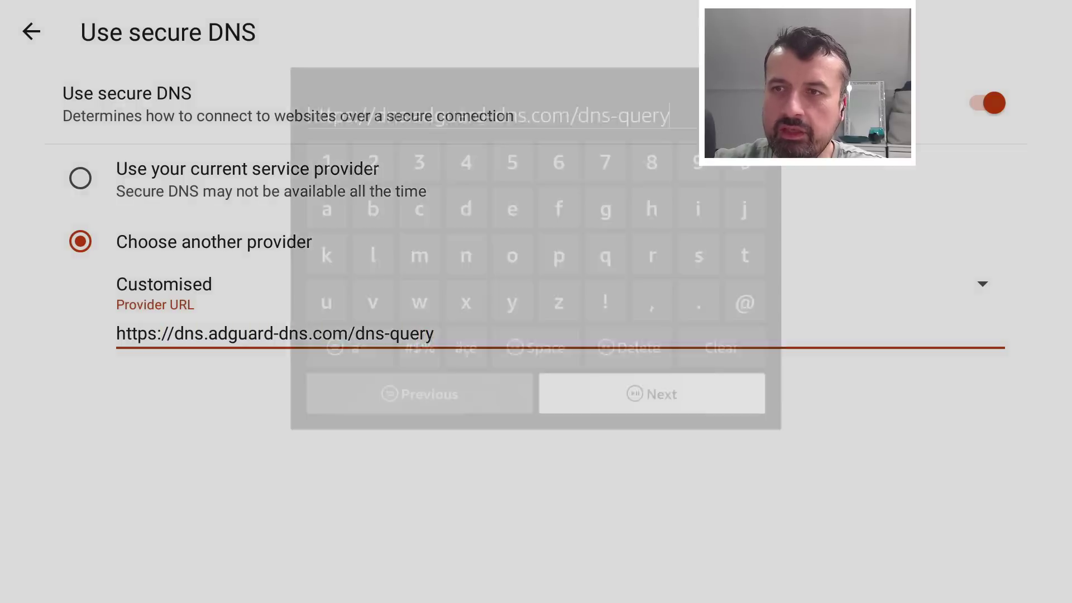
{"action": "key", "text": "Up"}
{"action": "key", "text": "Up"}
{"action": "key", "text": "Left"}
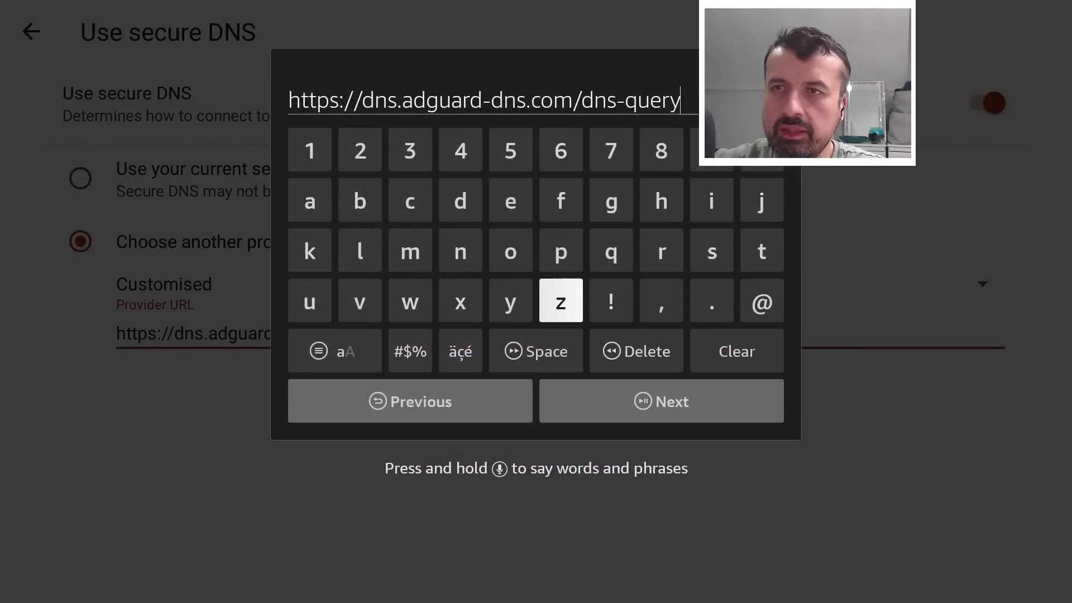
{"action": "key", "text": "Return"}
{"action": "key", "text": "Down"}
{"action": "key", "text": "Down"}
{"action": "key", "text": "Right"}
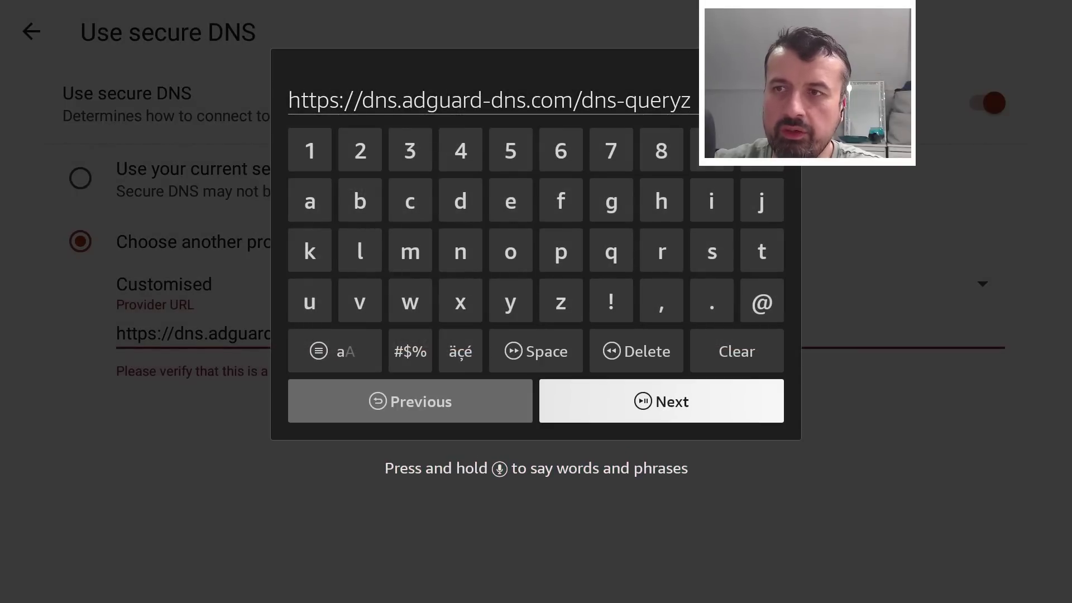
{"action": "key", "text": "Return"}
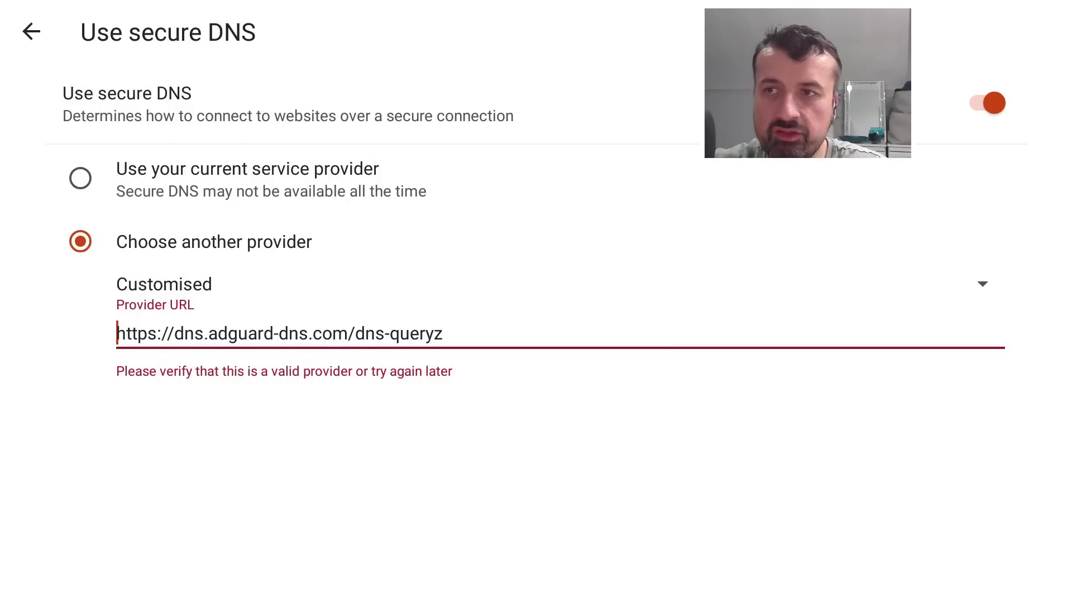
{"action": "left_click", "coordinate": [127, 334]}
{"action": "key", "text": "Right"}
{"action": "key", "text": "Right"}
{"action": "key", "text": "Right"}
{"action": "key", "text": "Right"}
{"action": "key", "text": "Right"}
{"action": "key", "text": "Right"}
{"action": "key", "text": "Right"}
{"action": "key", "text": "Right"}
{"action": "key", "text": "Right"}
{"action": "key", "text": "Right"}
{"action": "key", "text": "Right"}
{"action": "key", "text": "Right"}
{"action": "key", "text": "Right"}
{"action": "key", "text": "Return"}
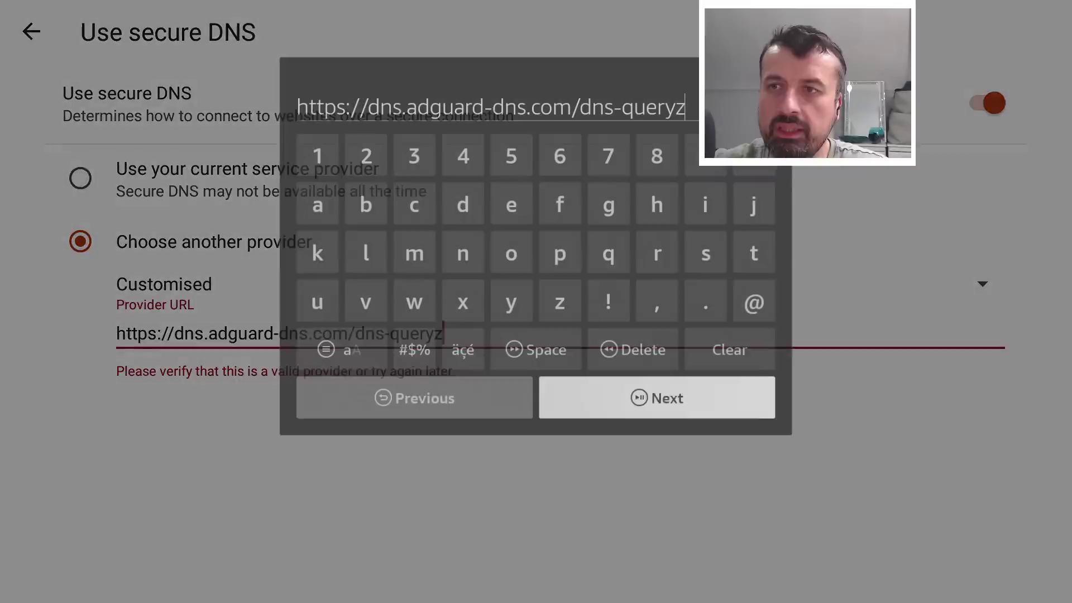
{"action": "key", "text": "Up"}
{"action": "key", "text": "Left"}
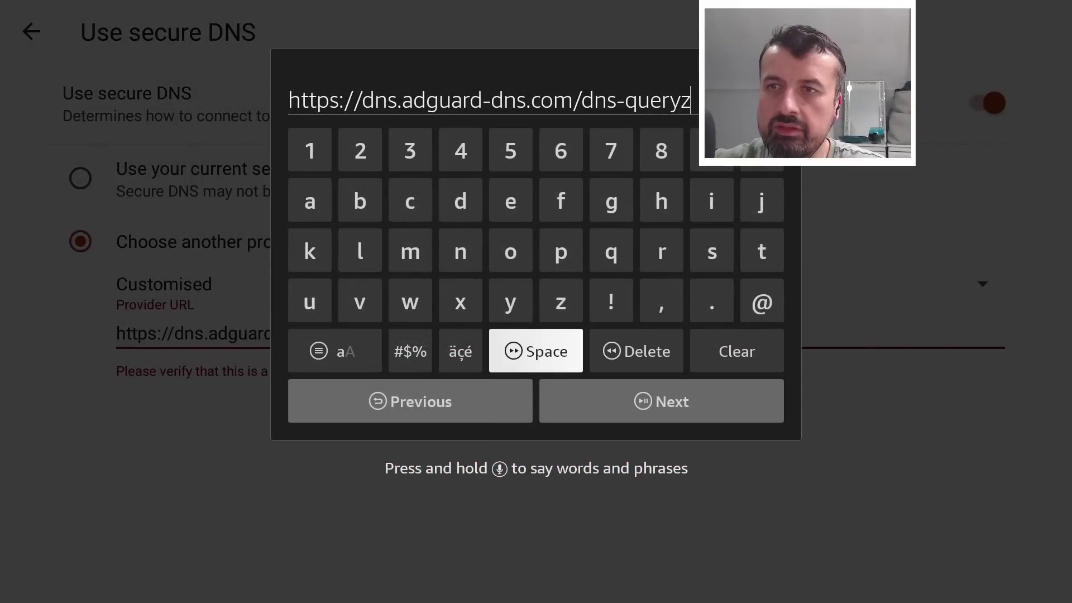
{"action": "key", "text": "Right"}
{"action": "key", "text": "Return"}
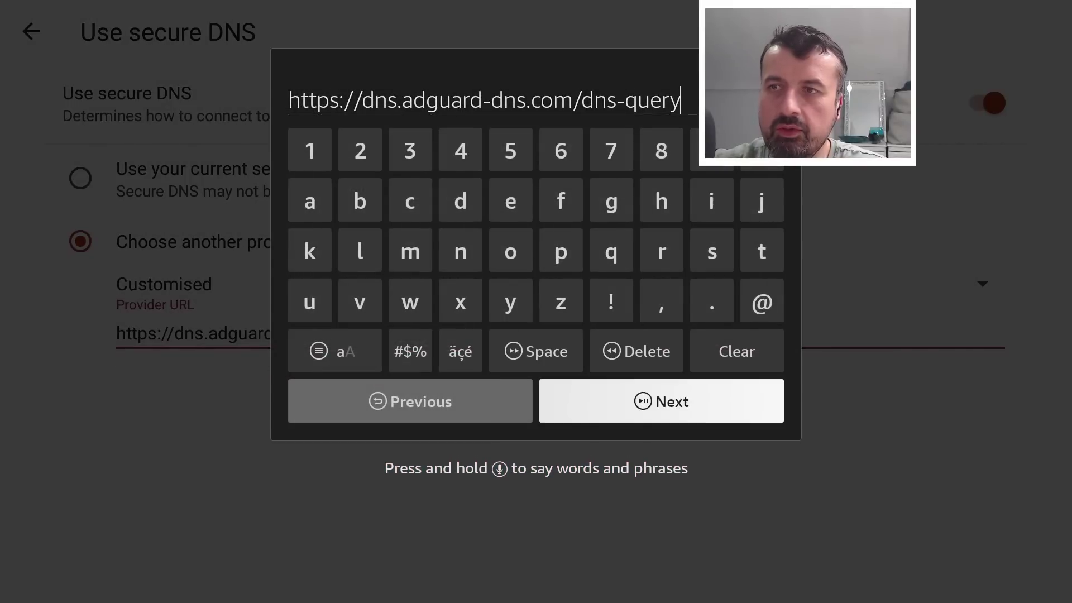
{"action": "key", "text": "Return"}
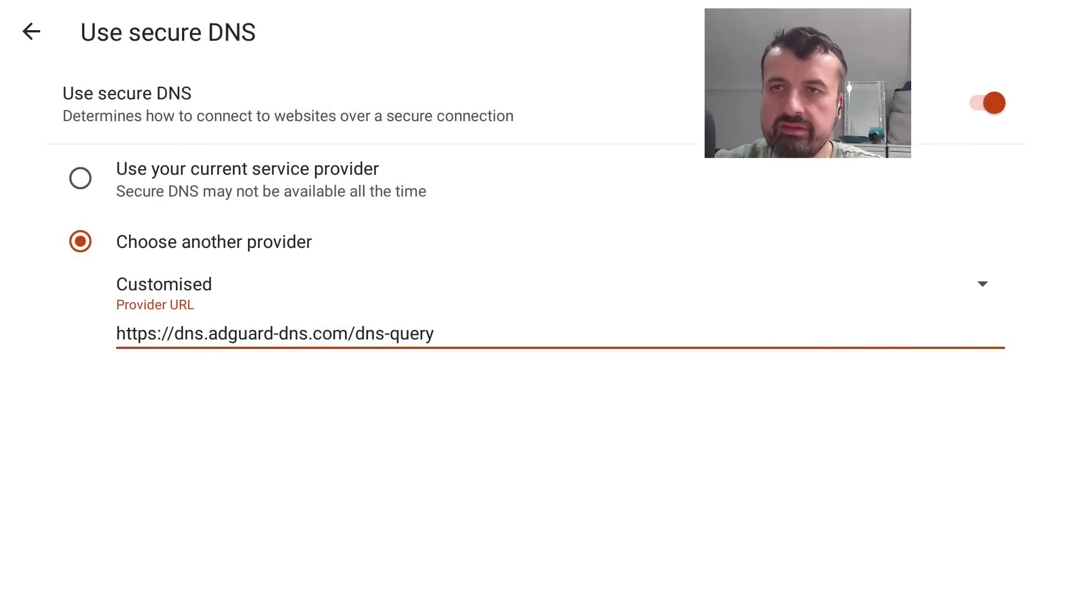
Step: Back out through Privacy and security and Silk settings to the start page's trending videos
{"action": "key", "text": "Escape"}
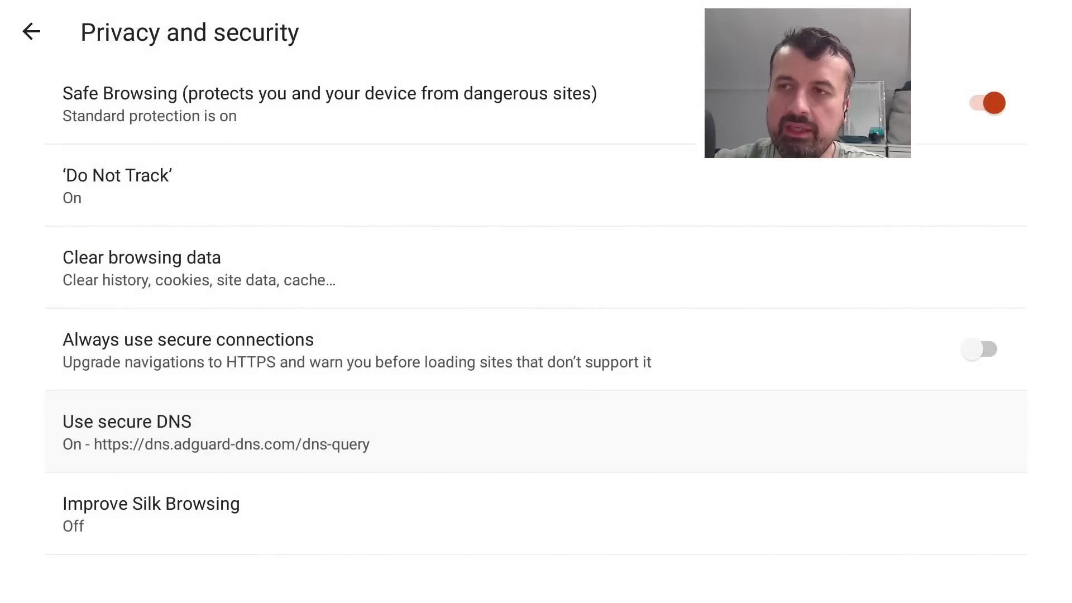
{"action": "key", "text": "Escape"}
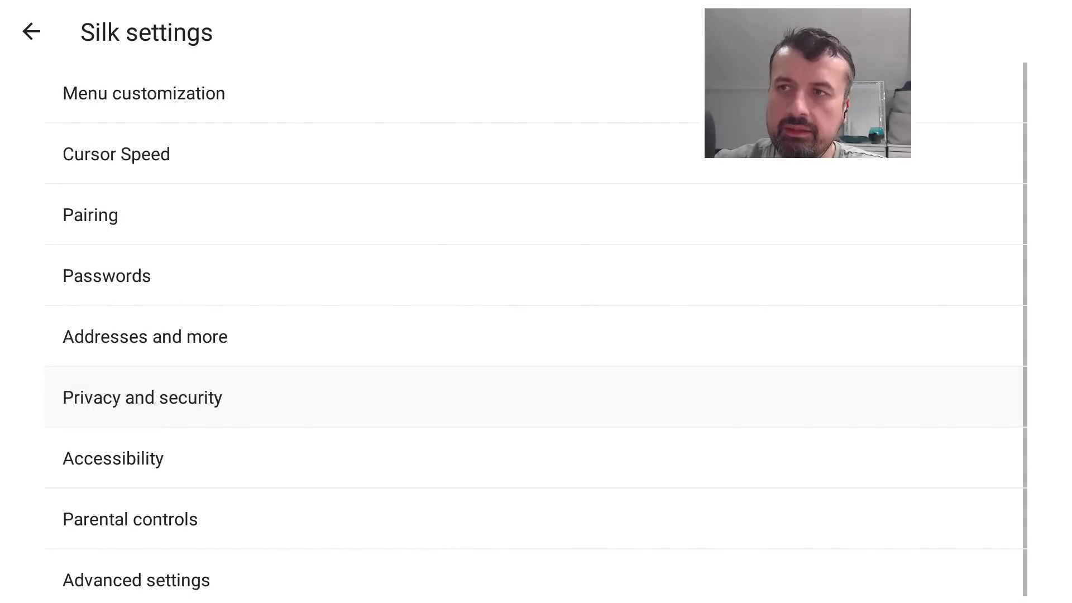
{"action": "key", "text": "Escape"}
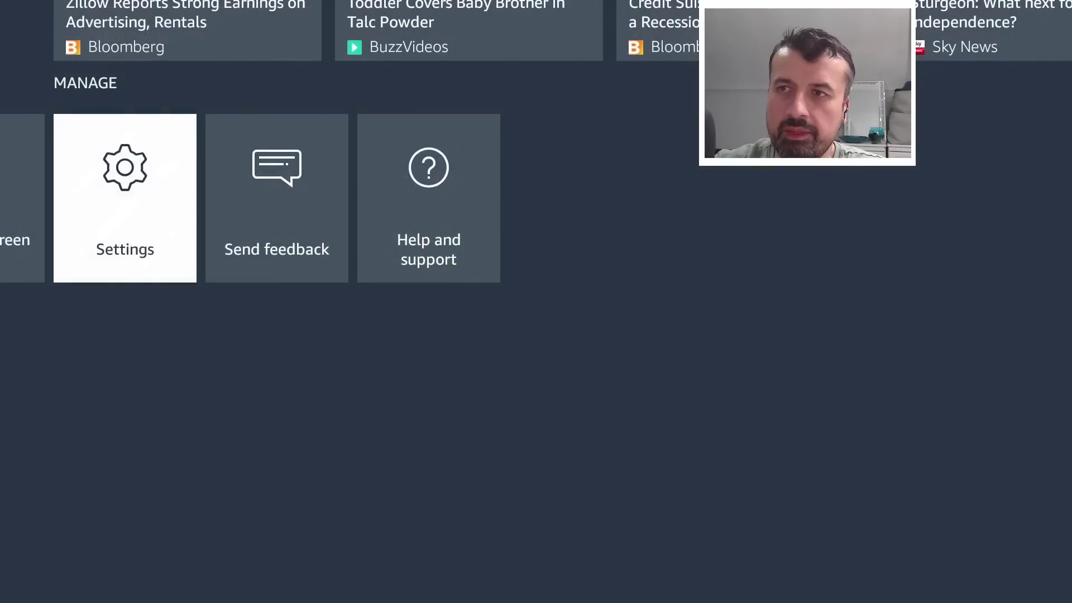
{"action": "key", "text": "Up"}
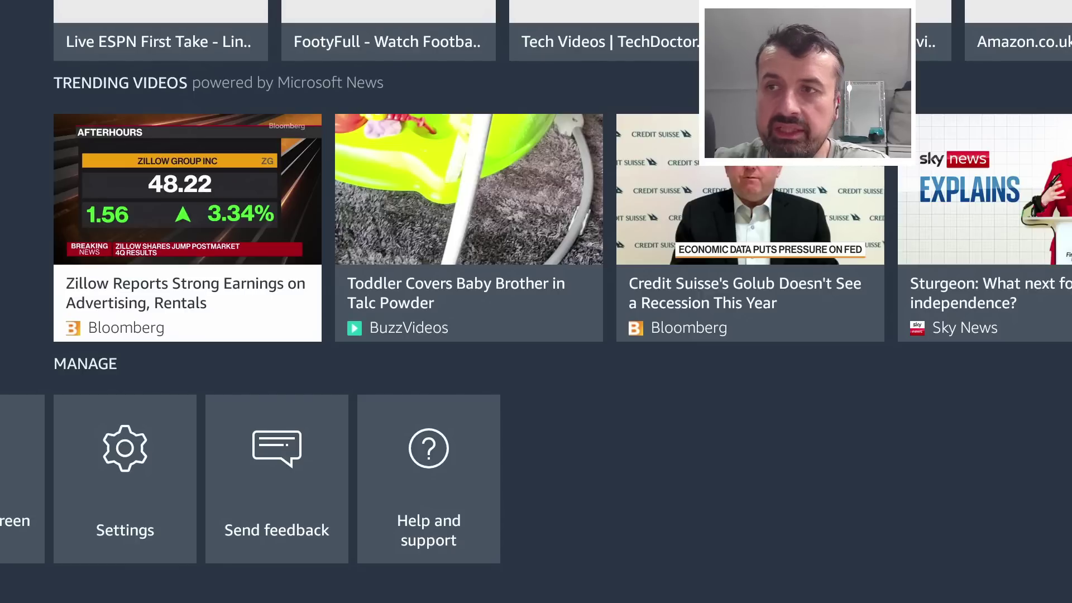
{"action": "key", "text": "Up"}
{"action": "key", "text": "Up"}
{"action": "key", "text": "Left"}
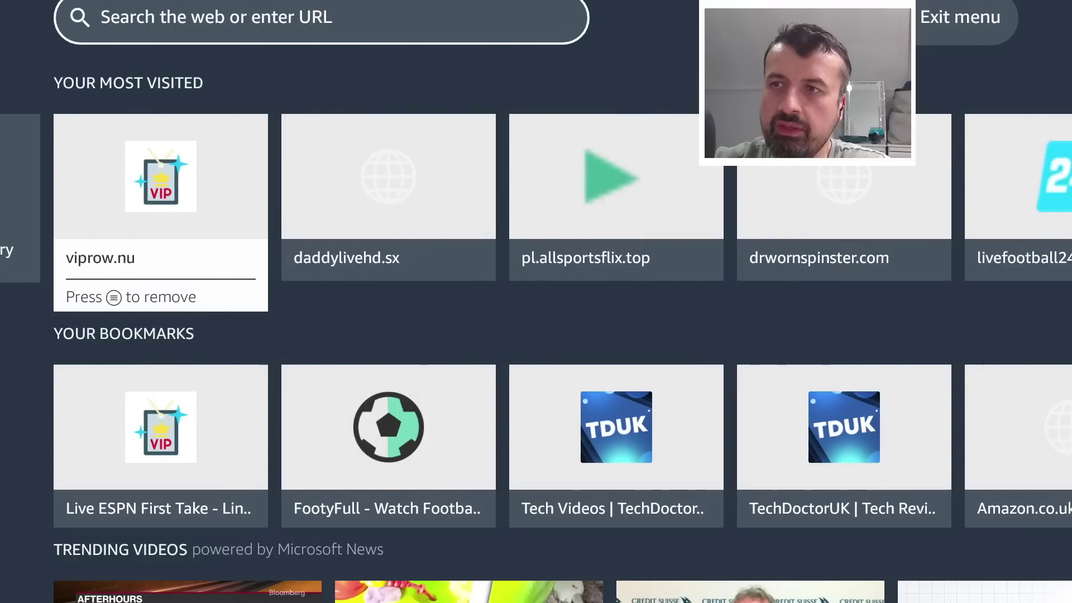